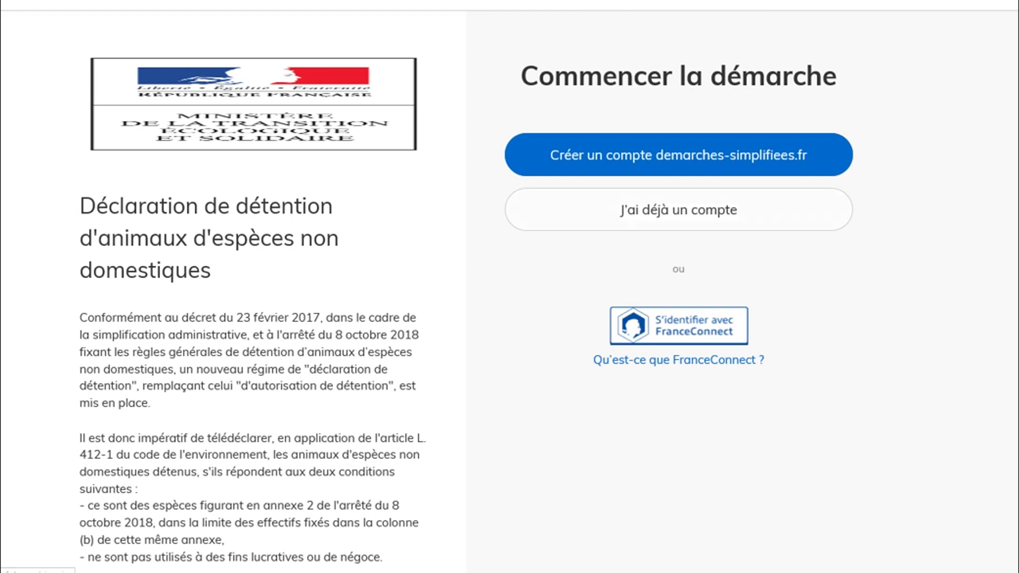
Start a new declaration file in the Chrome window already signed in to the procedure.
mouse_move(367, 572)
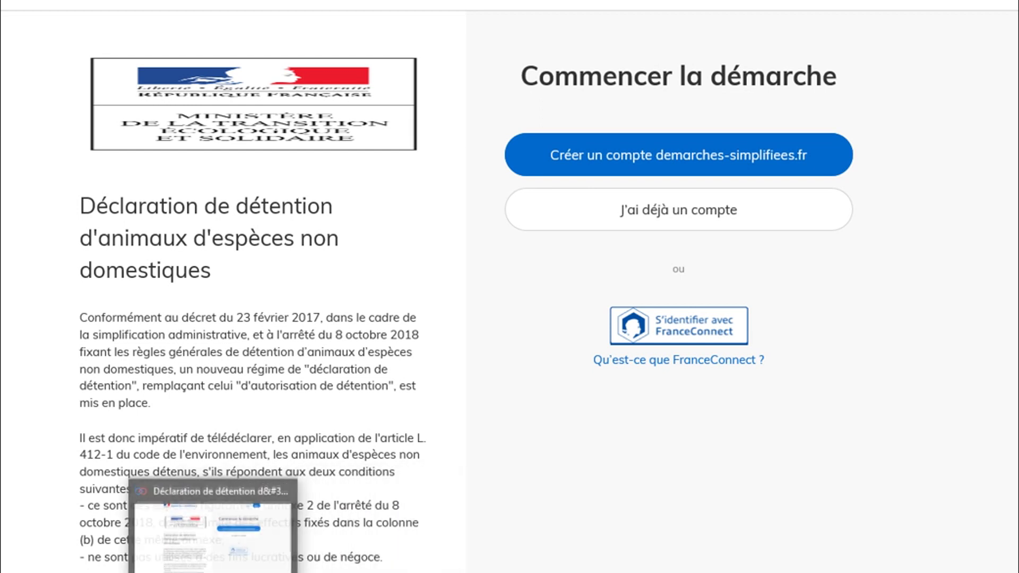
click(213, 535)
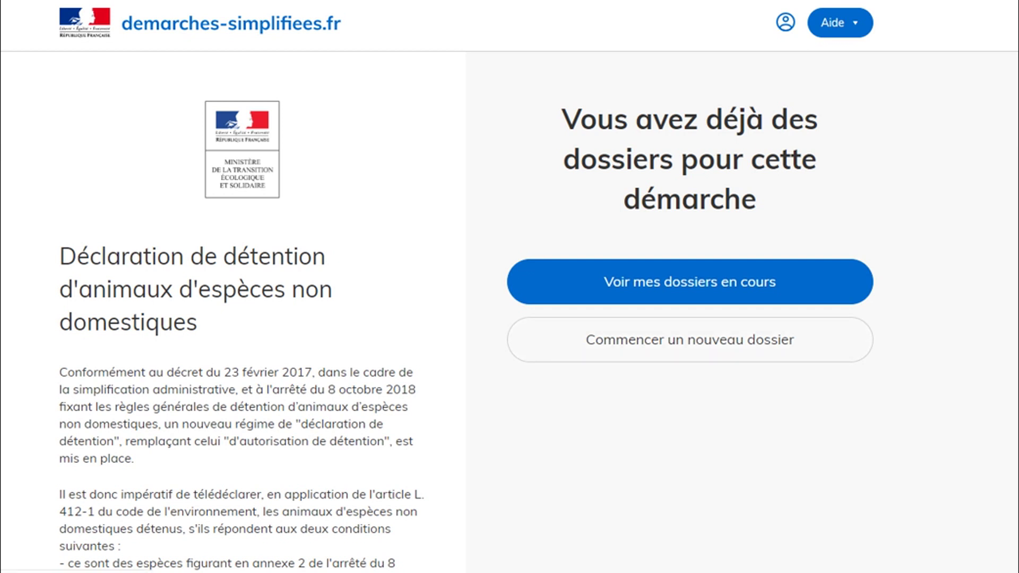
click(691, 339)
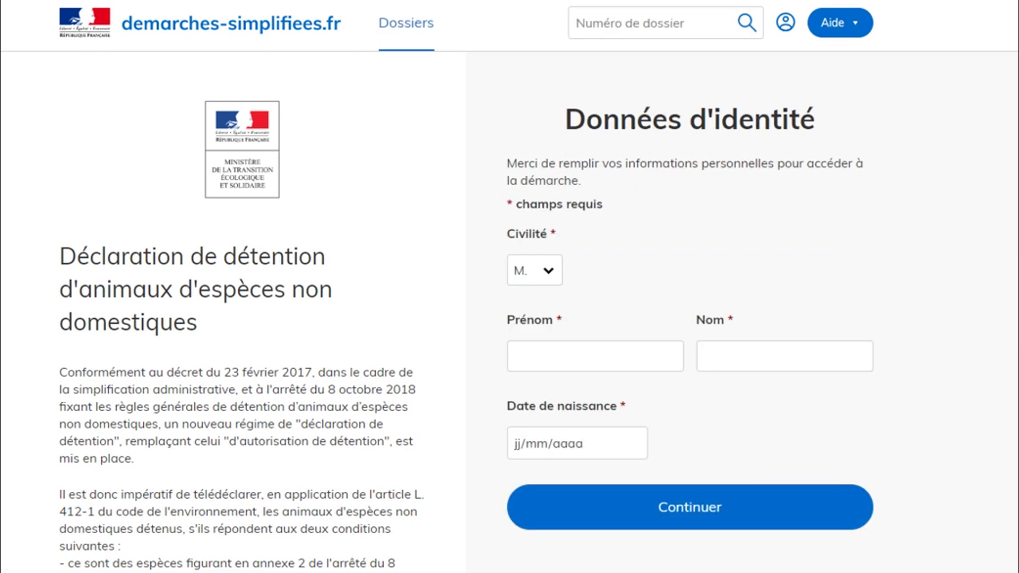
Fill in the requester's first name, surname and date of birth, then submit the identity.
scroll(510, 286, down, 4)
click(595, 155)
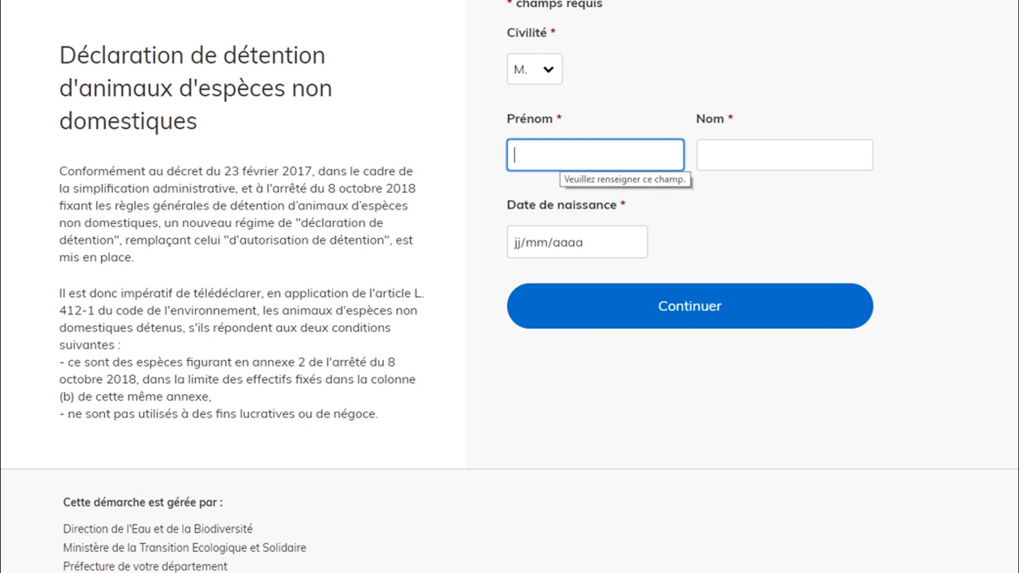
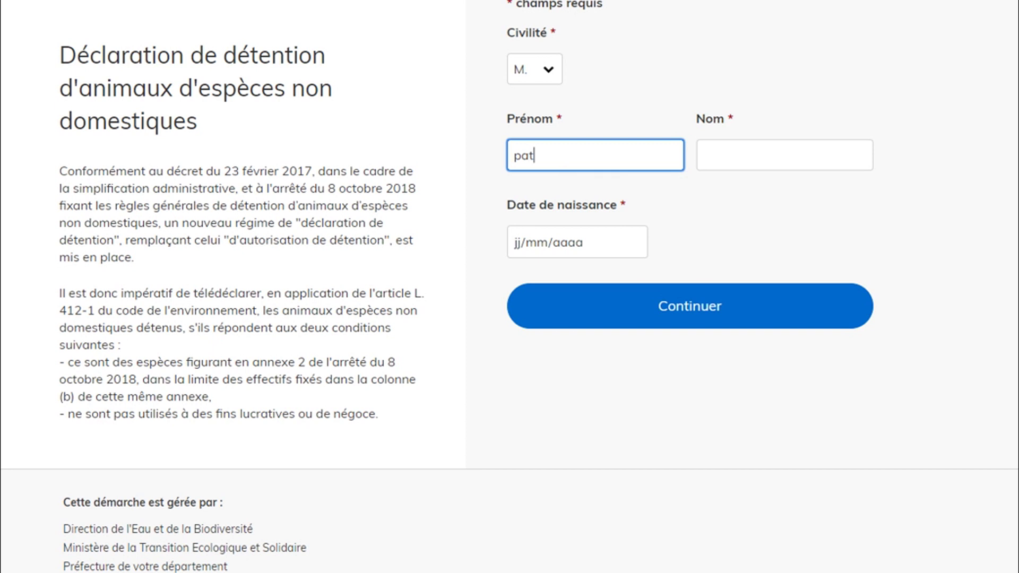
click(785, 155)
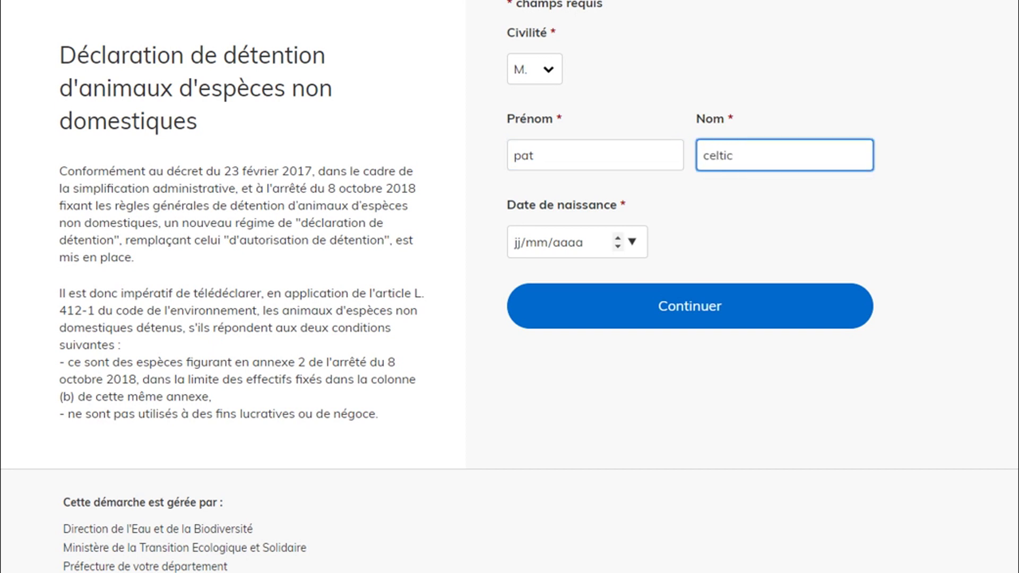
click(519, 242)
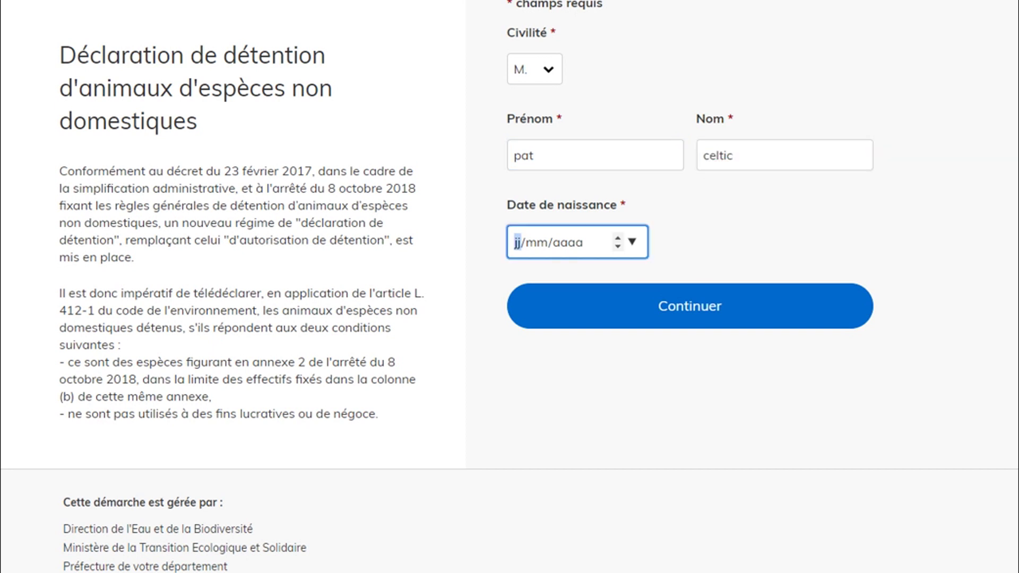
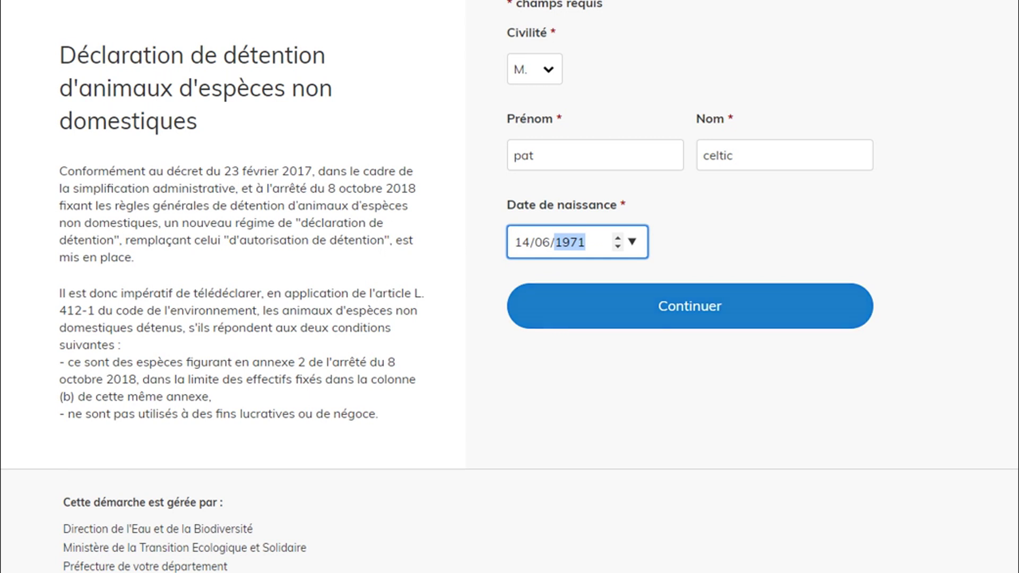
click(691, 306)
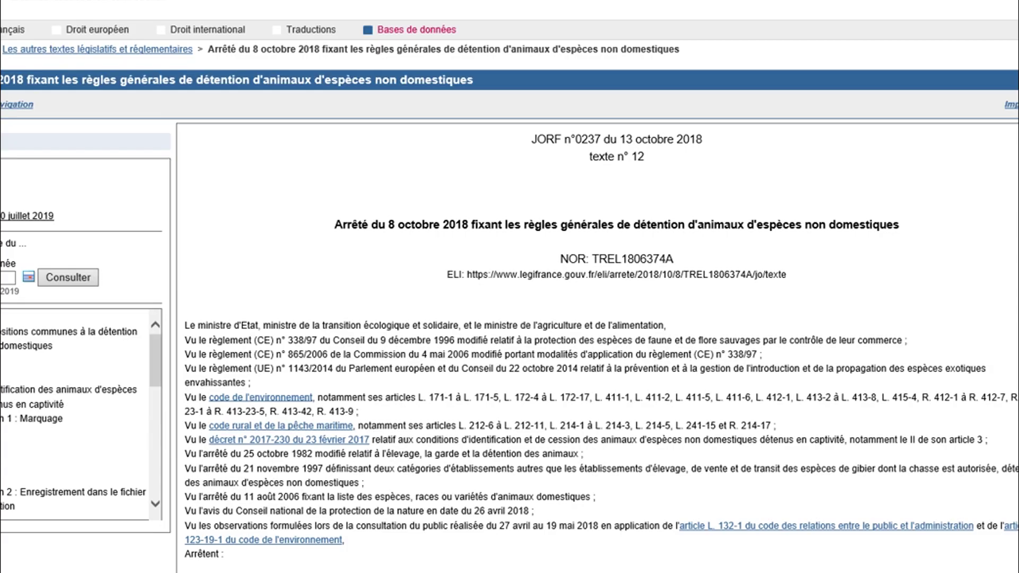
Scroll the arrêté past its articles to the Annexe 2 table's I. MAMMIFERES rows.
scroll(510, 287, down, 20)
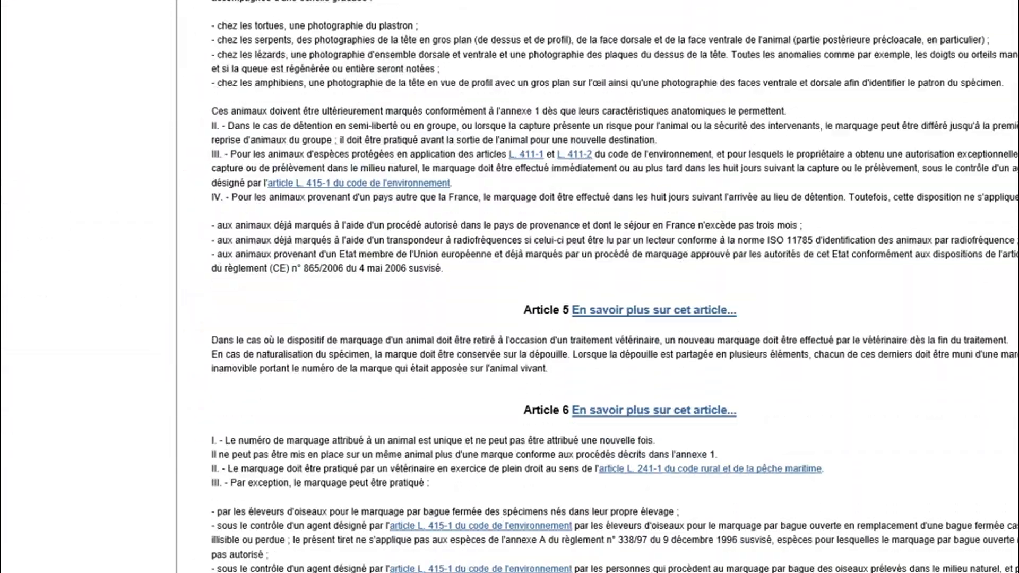
scroll(511, 287, down, 20)
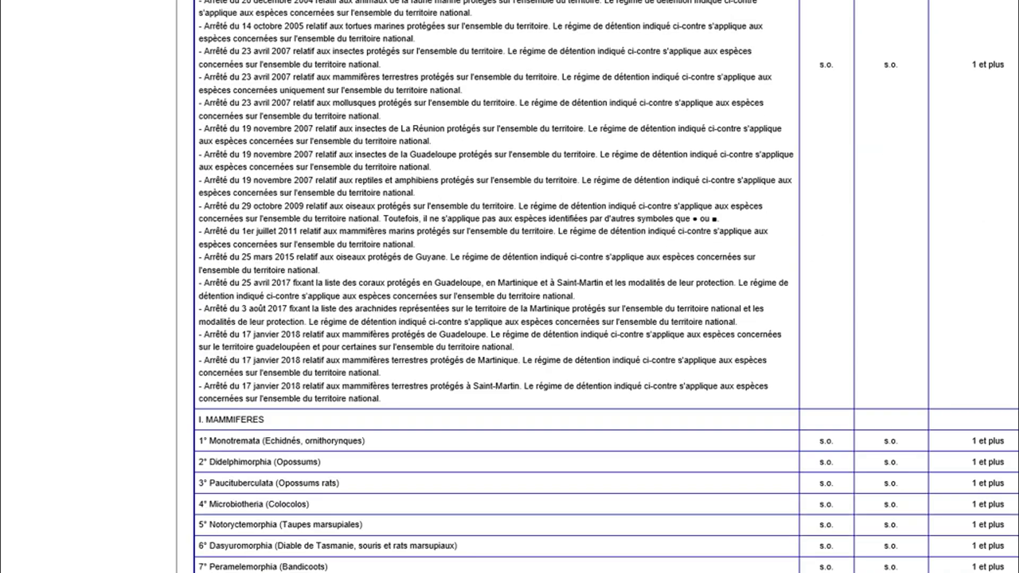
scroll(510, 287, down, 10)
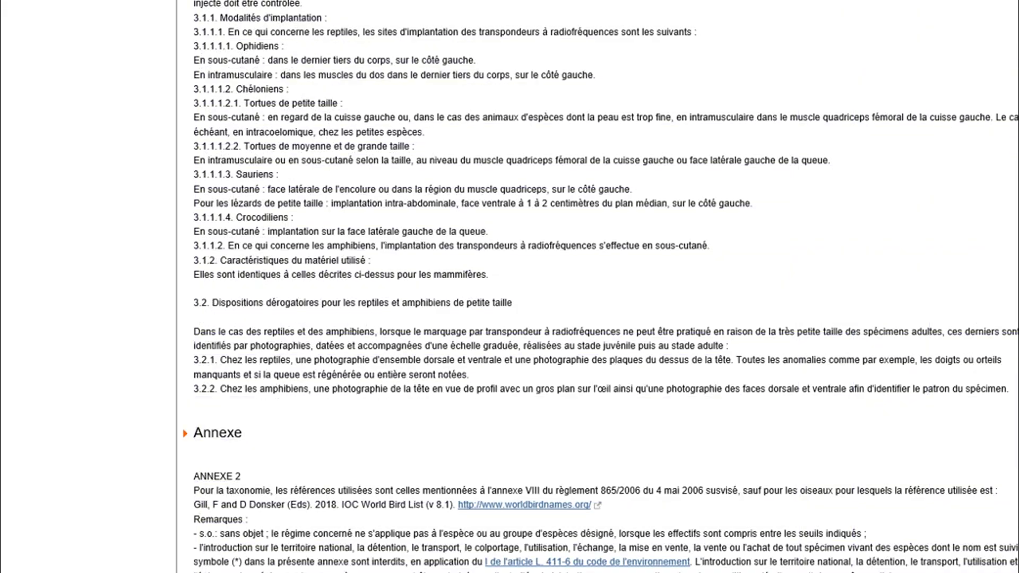
scroll(510, 287, down, 7)
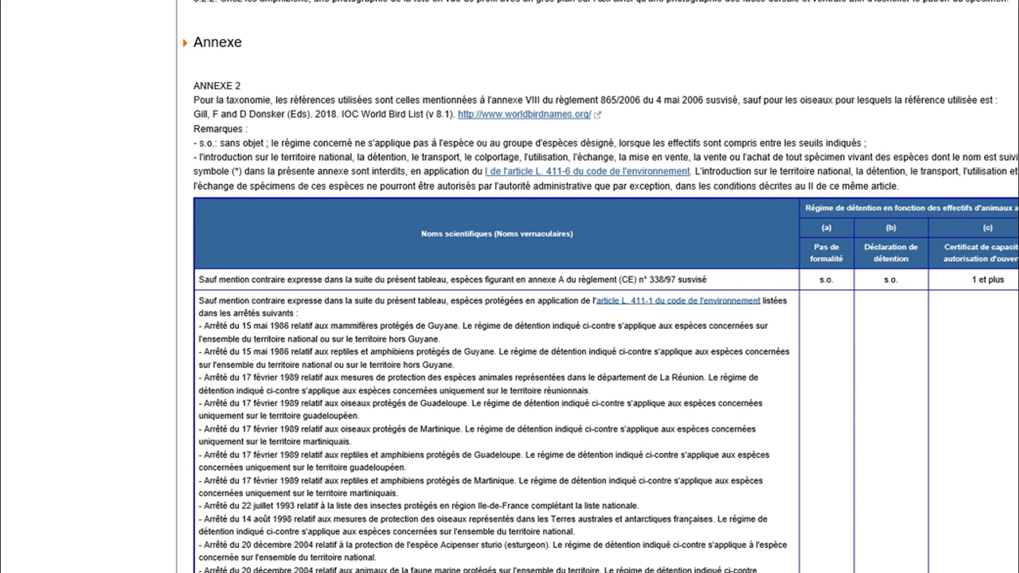
scroll(605, 319, down, 9)
scroll(606, 319, up, 10)
scroll(605, 319, down, 3)
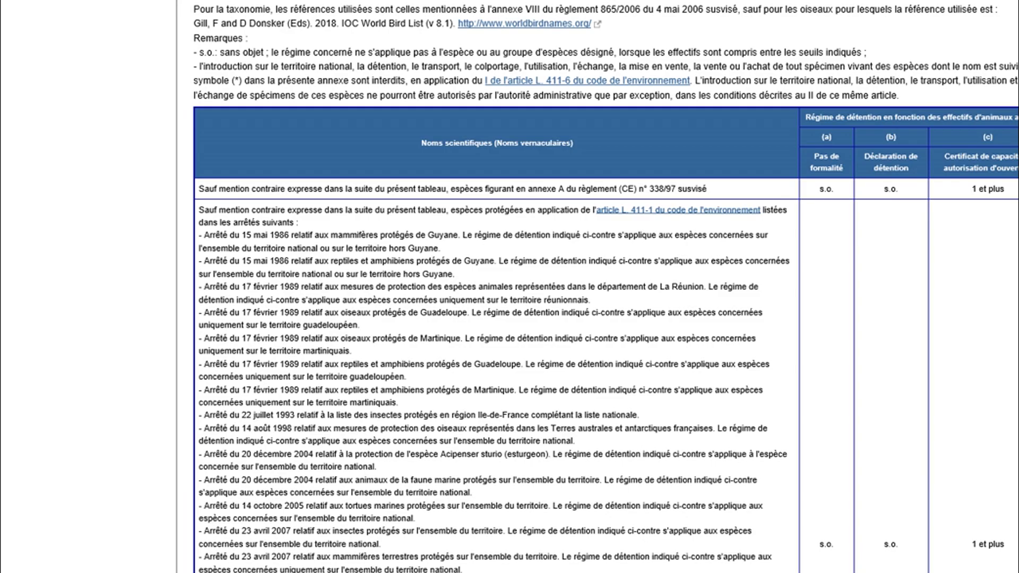
scroll(606, 286, down, 3)
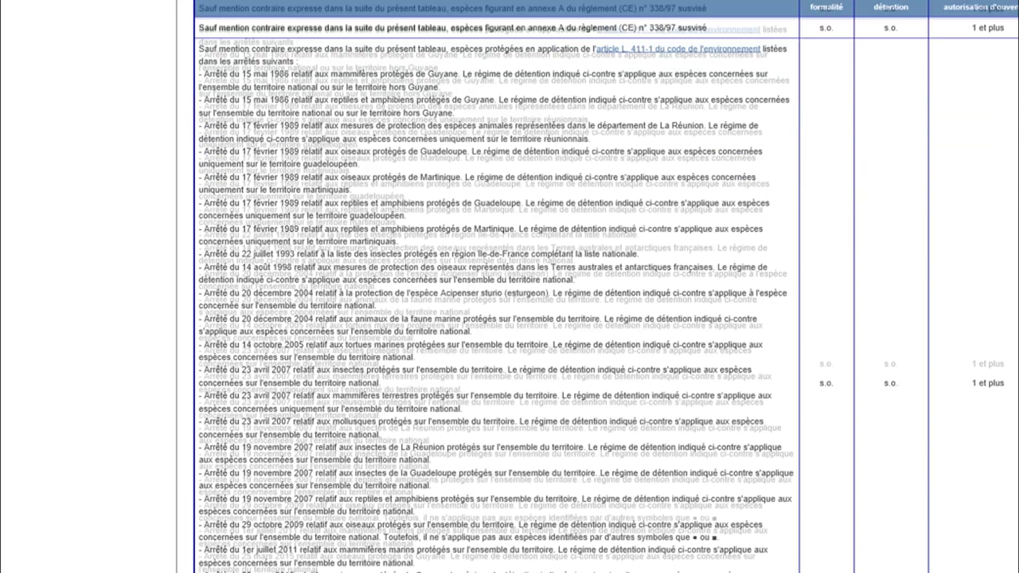
scroll(606, 287, up, 6)
scroll(605, 286, down, 5)
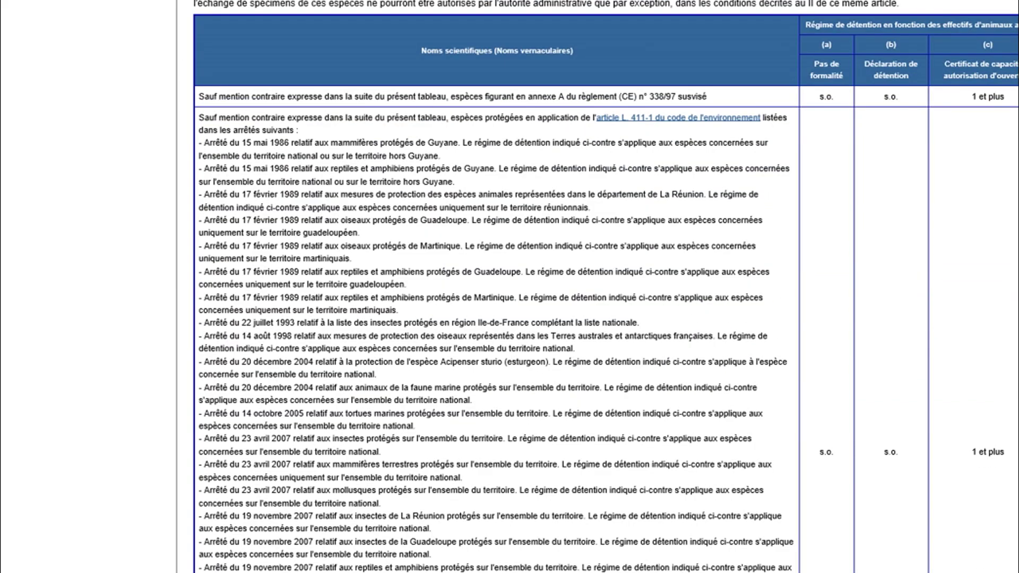
scroll(606, 288, down, 3)
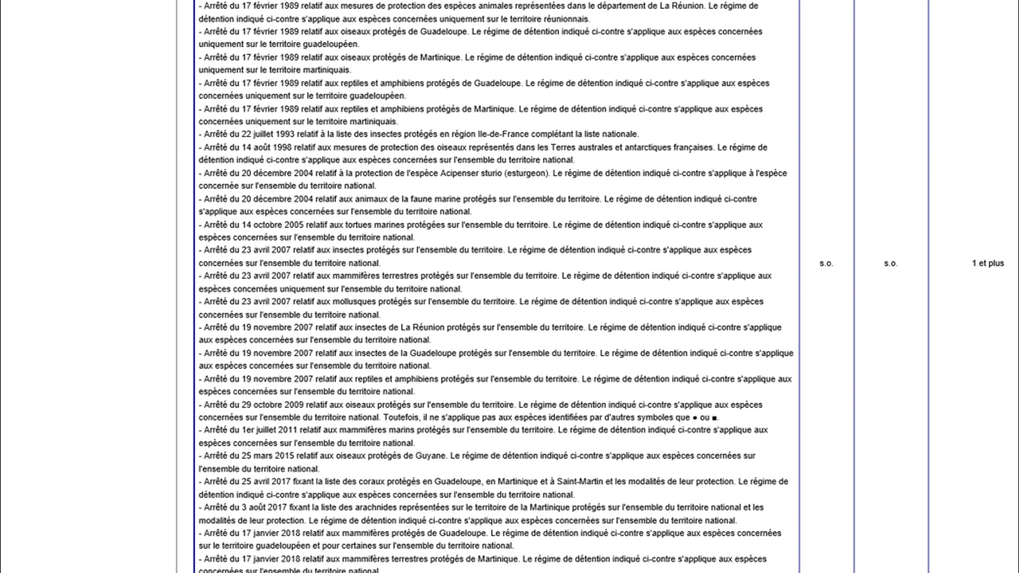
scroll(509, 287, down, 9)
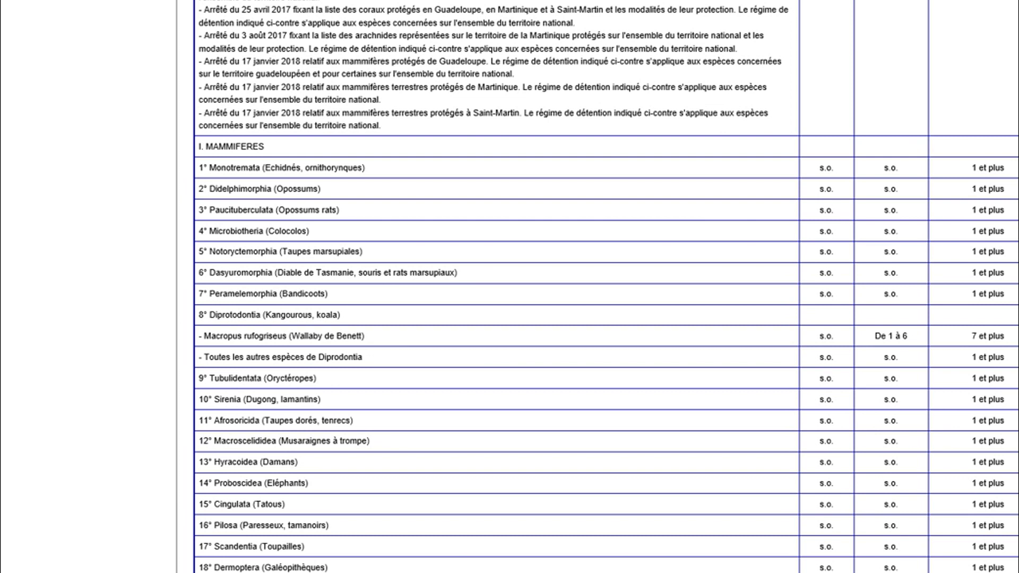
Scroll the annex table through the Rodentia rows down to Lagomorpha and Carnivora.
scroll(607, 287, down, 6)
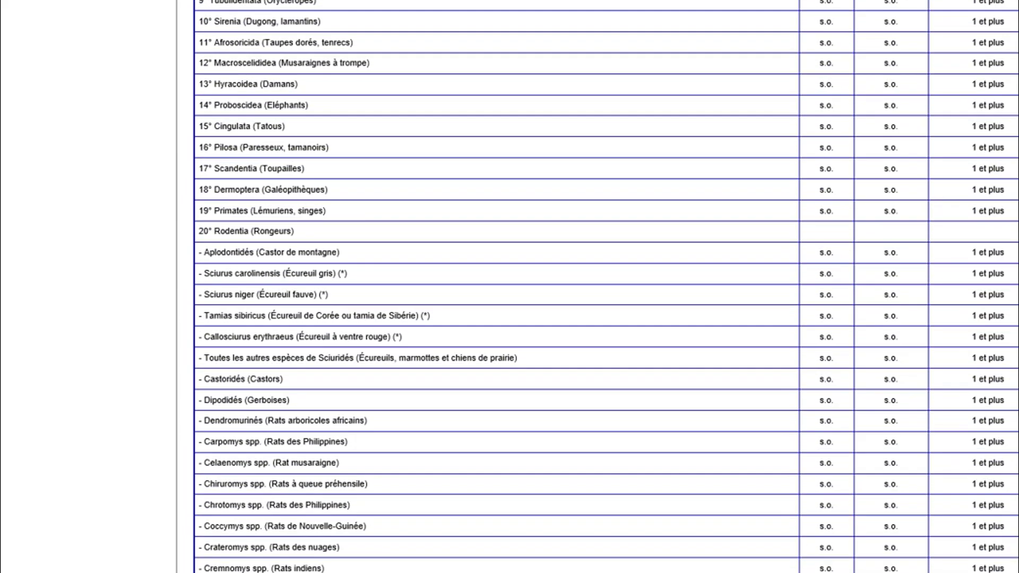
scroll(607, 287, down, 5)
scroll(607, 287, down, 6)
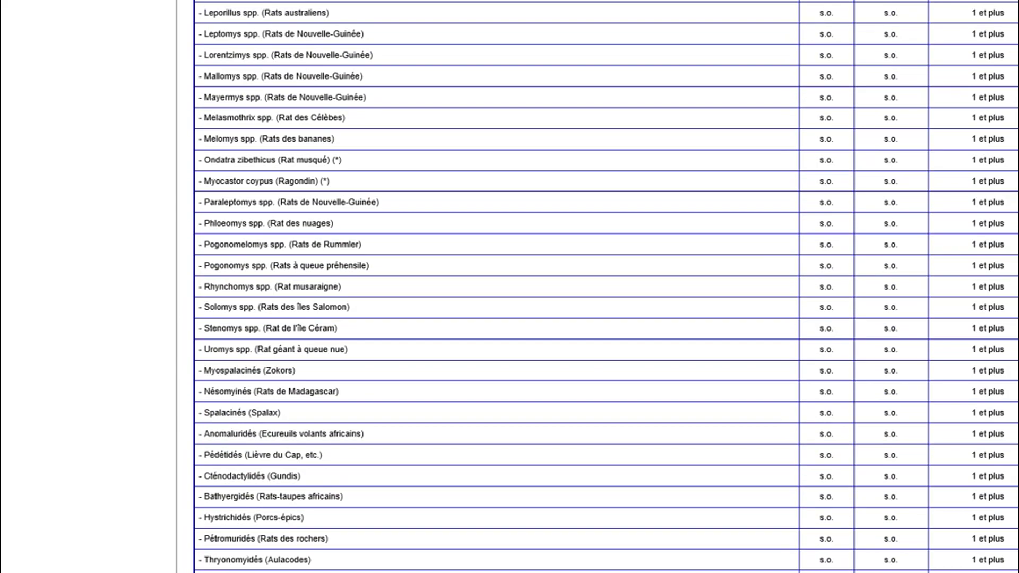
scroll(607, 287, down, 10)
scroll(607, 288, down, 15)
scroll(607, 287, down, 5)
scroll(607, 287, up, 16)
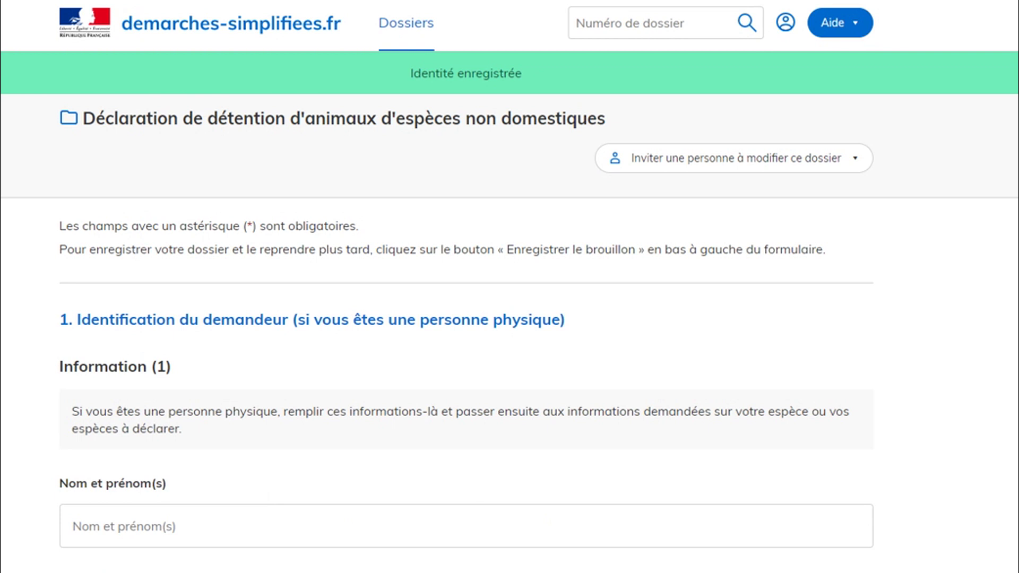
Fill the Nom et prénom(s) field with the surname and accept the suggested birth date and place.
scroll(510, 287, down, 3)
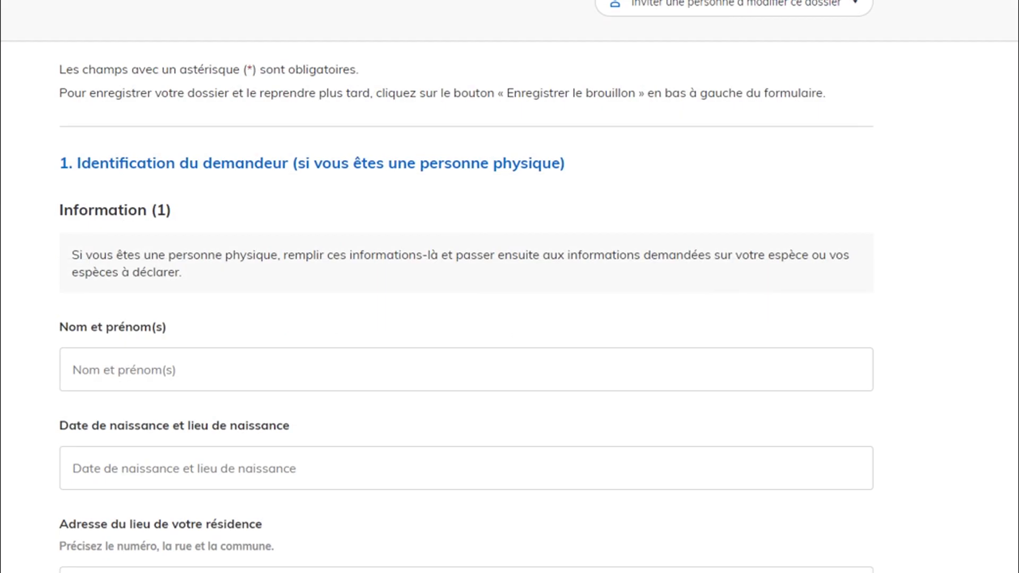
scroll(510, 287, down, 2)
click(213, 291)
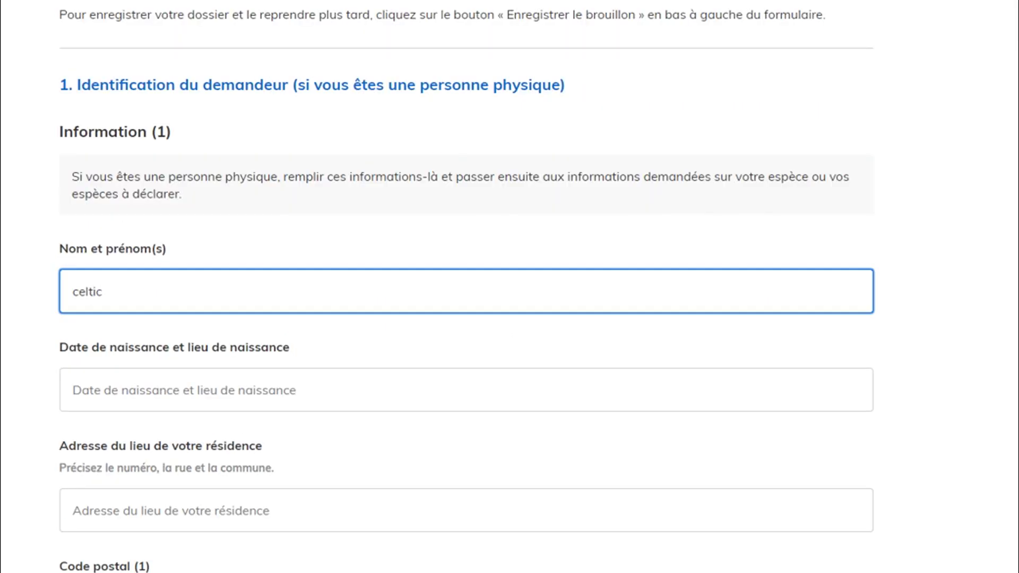
click(212, 390)
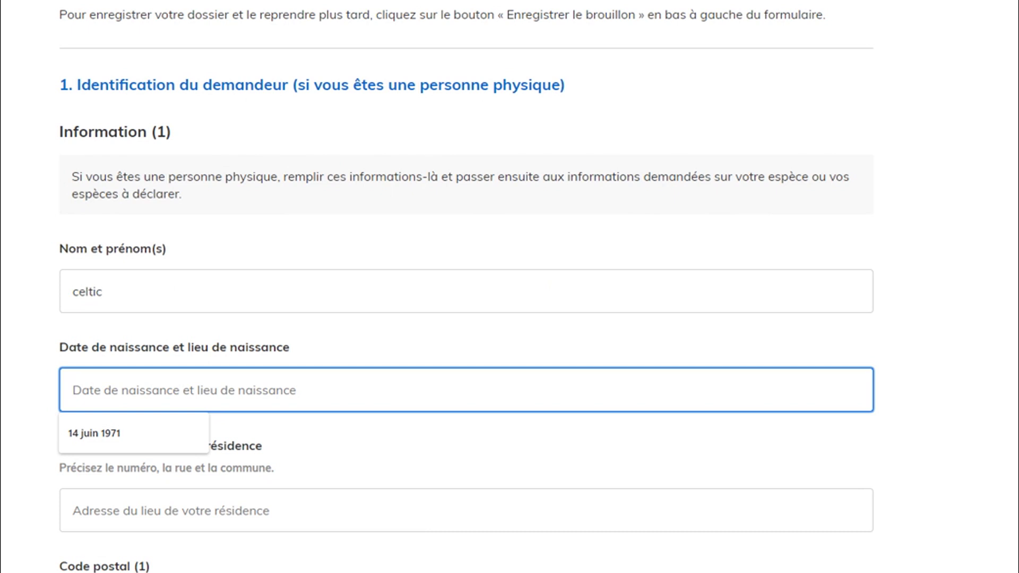
key(Down)
key(Return)
Scroll the form down to the 3.1 Espèce species fields.
scroll(509, 287, down, 3)
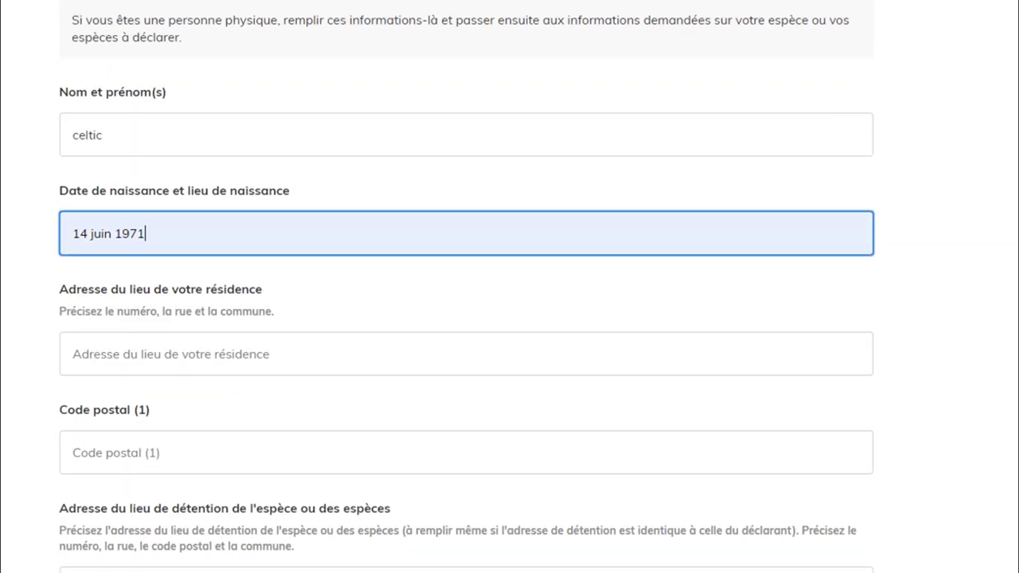
scroll(510, 287, down, 6)
scroll(510, 287, down, 3)
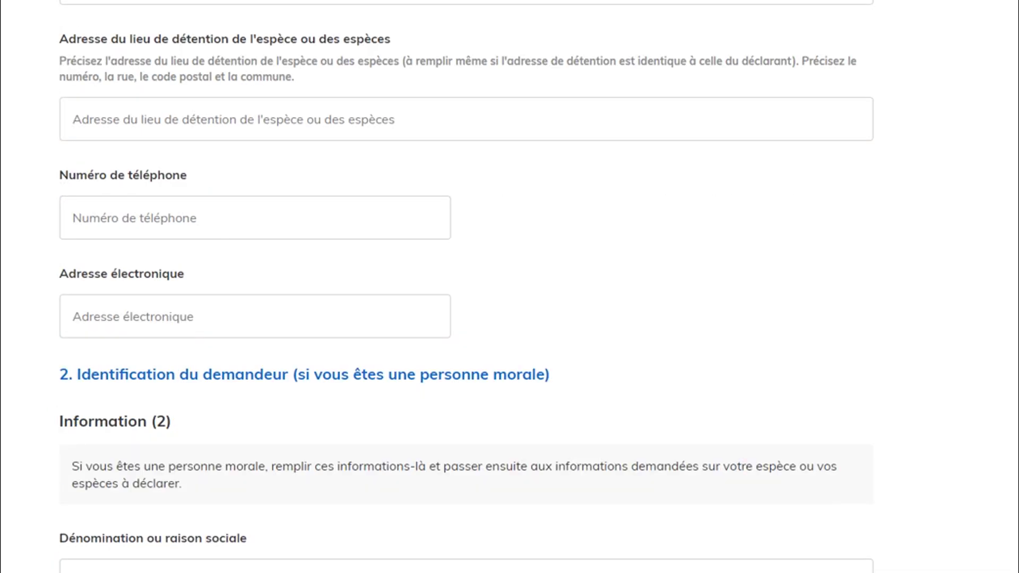
scroll(510, 287, down, 2)
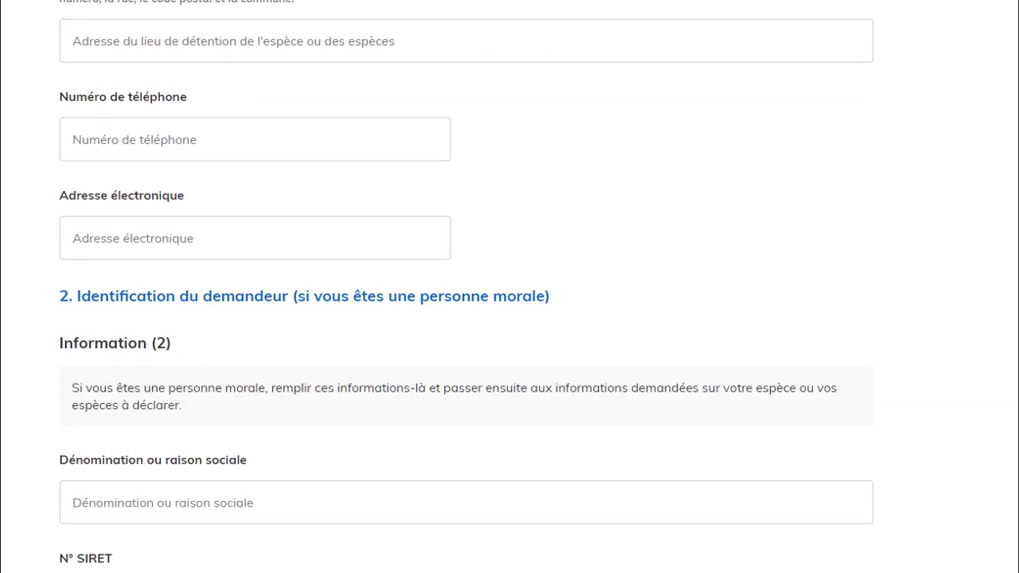
scroll(510, 286, down, 3)
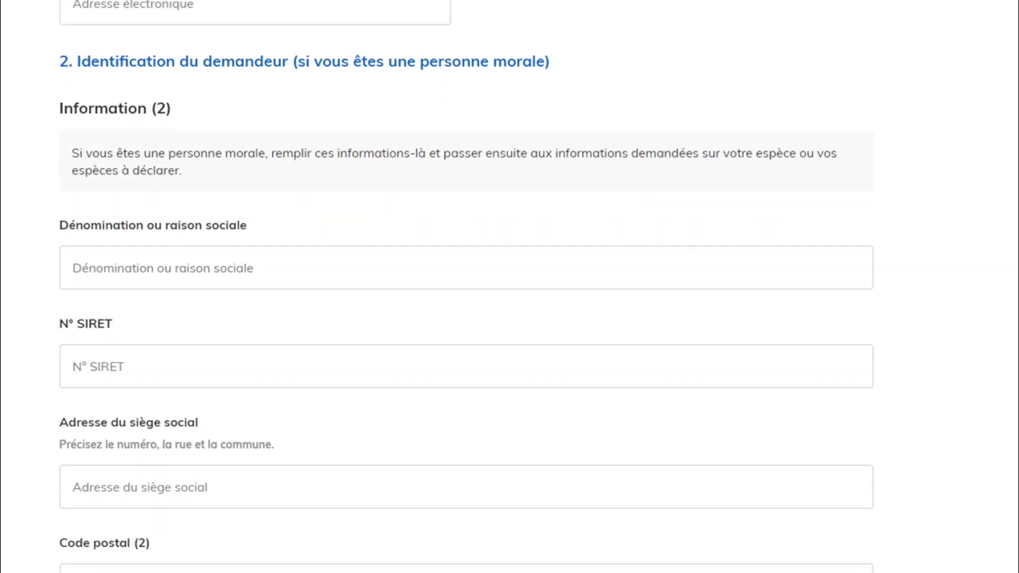
scroll(465, 288, down, 10)
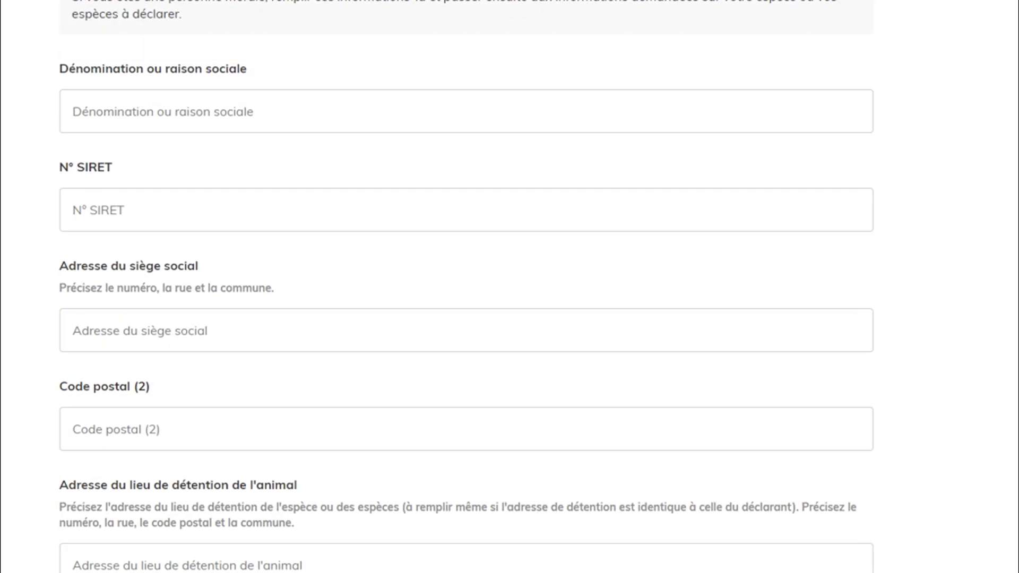
scroll(466, 287, down, 5)
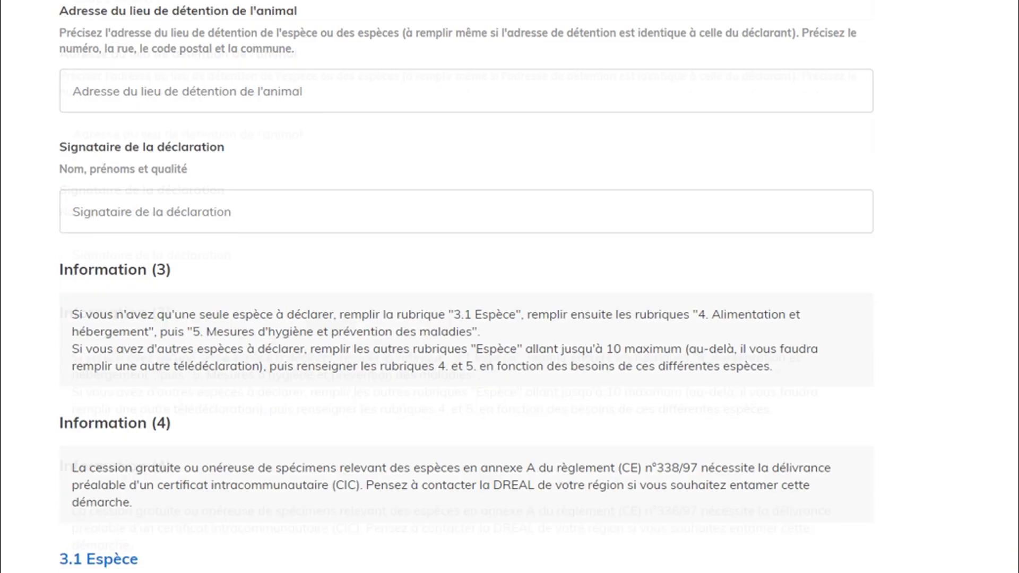
scroll(466, 287, down, 1)
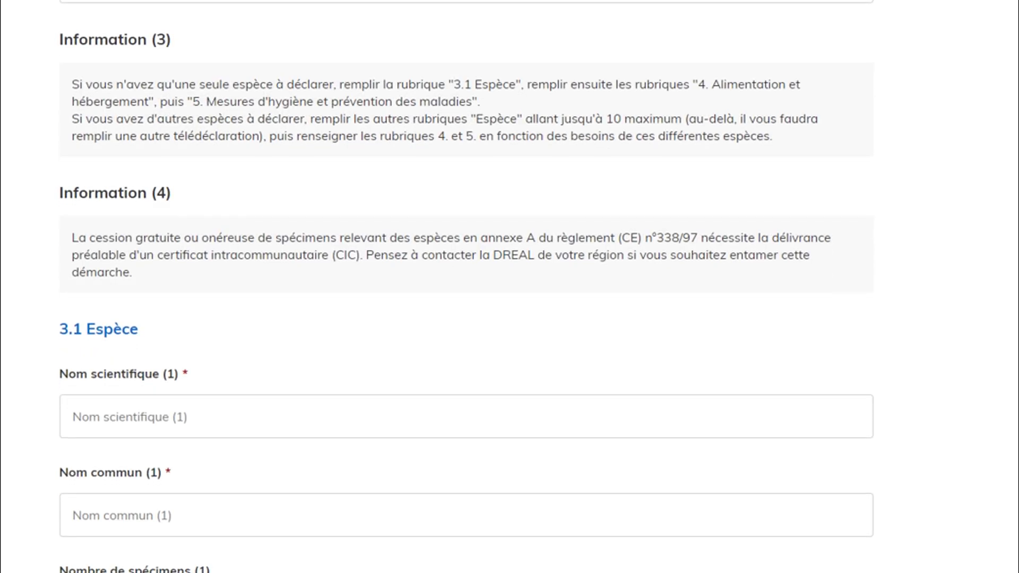
scroll(466, 287, down, 8)
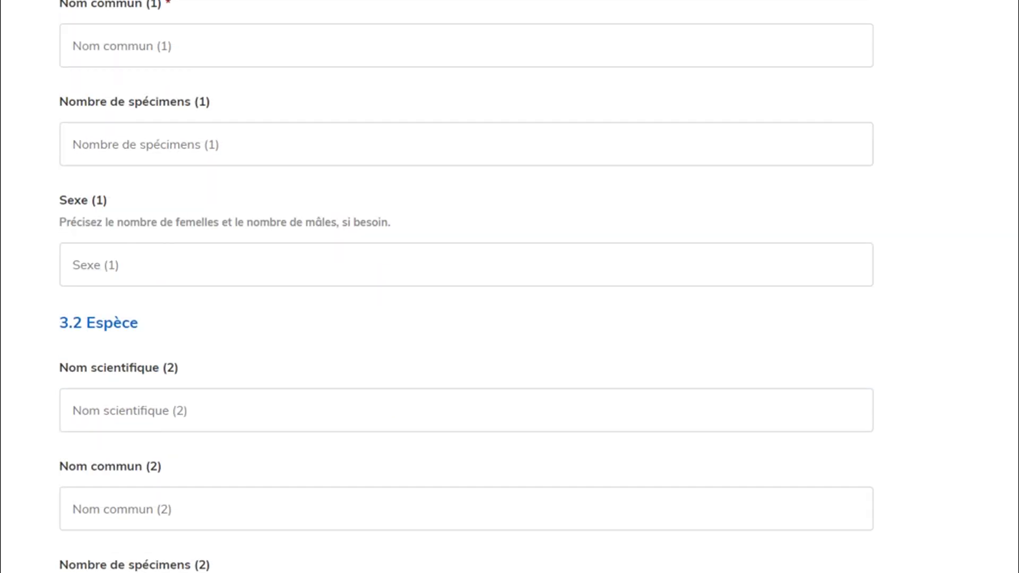
scroll(467, 287, up, 4)
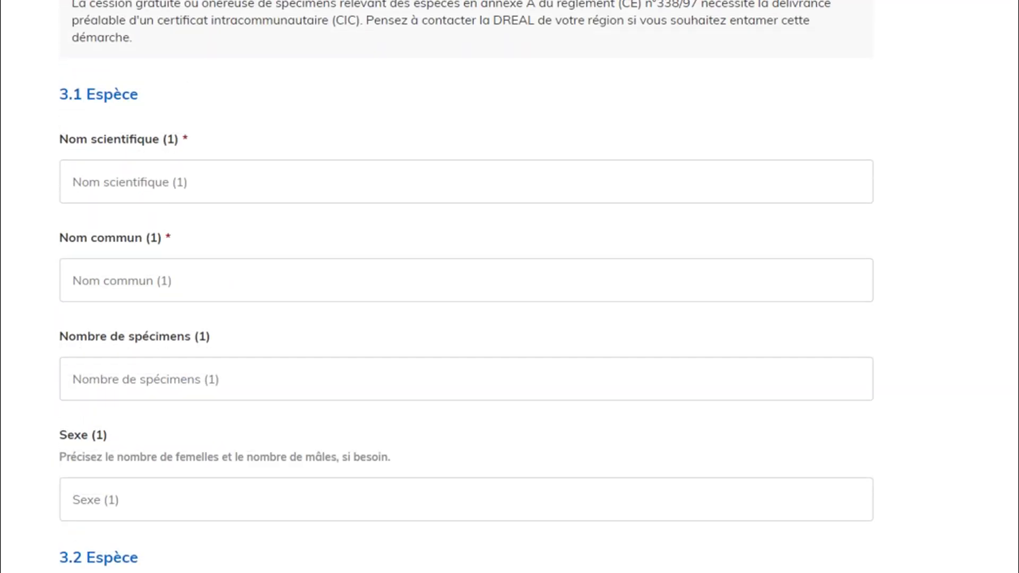
Enter scientific name 'Iguana iguana' and common name 'Iguana rouge' for species 3.1.
scroll(466, 287, down, 9)
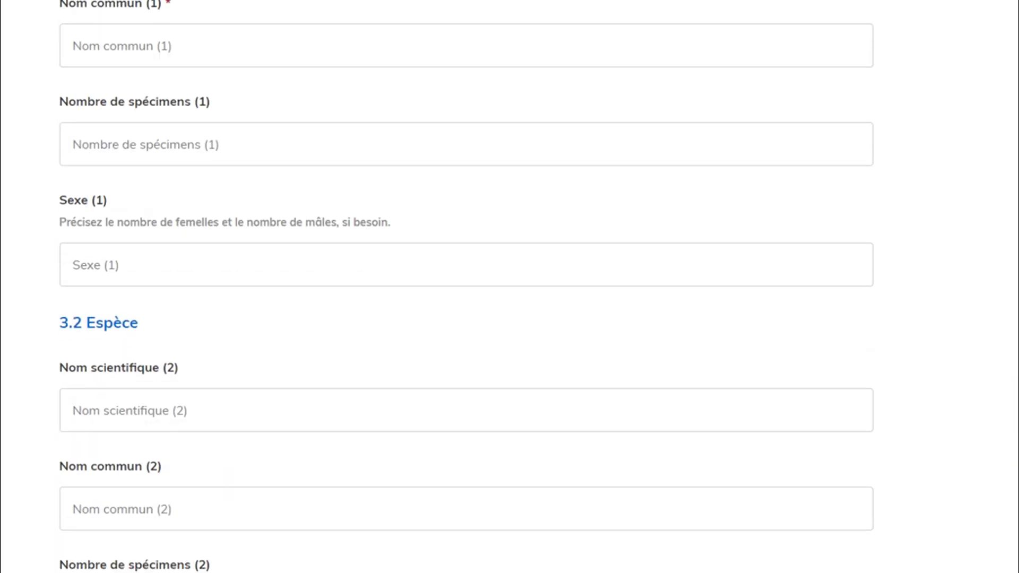
scroll(466, 287, up, 5)
scroll(466, 287, up, 8)
scroll(466, 286, down, 4)
click(465, 182)
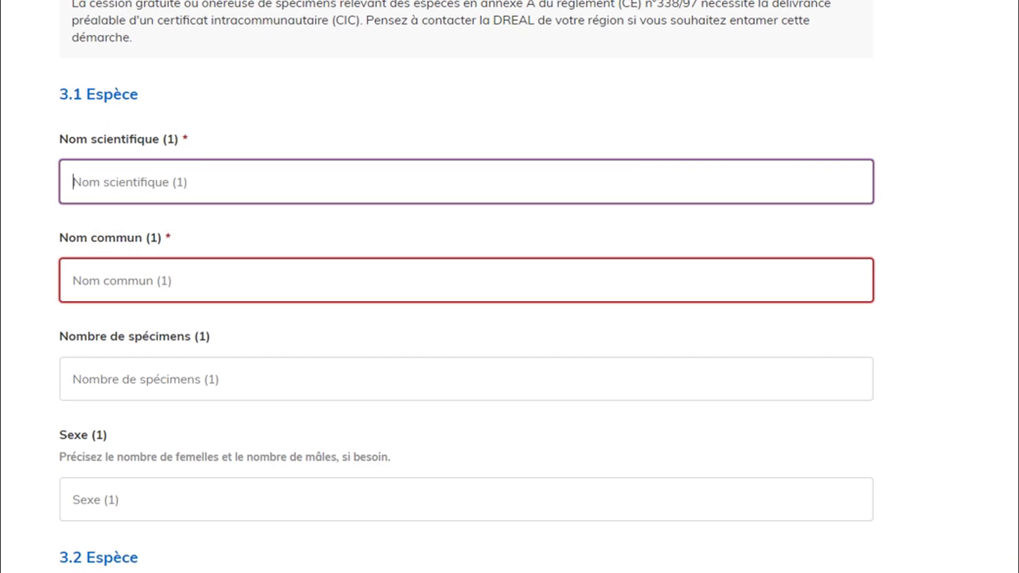
text(Iguana i)
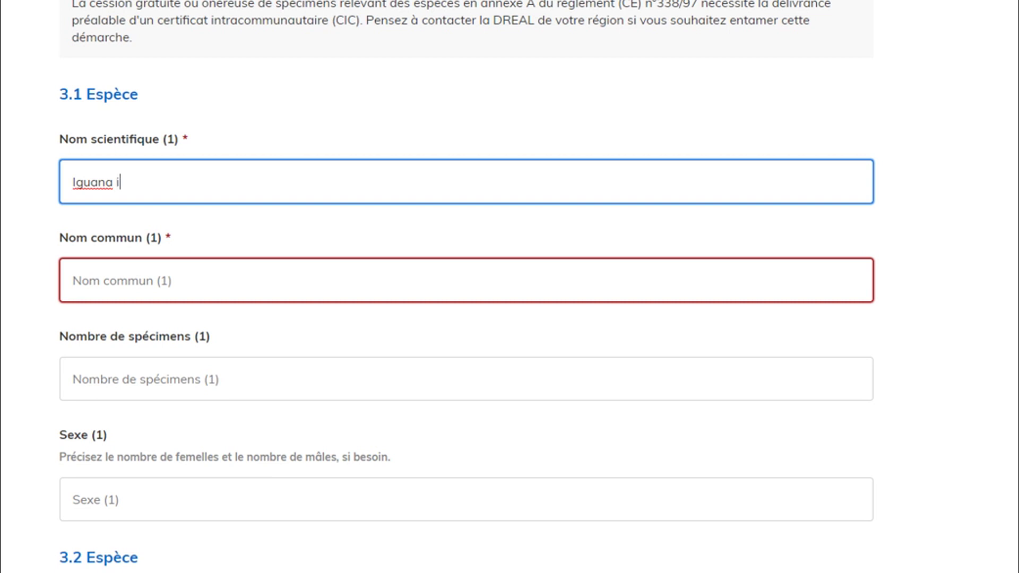
text(guana)
key(Tab)
text(Iguana rouge)
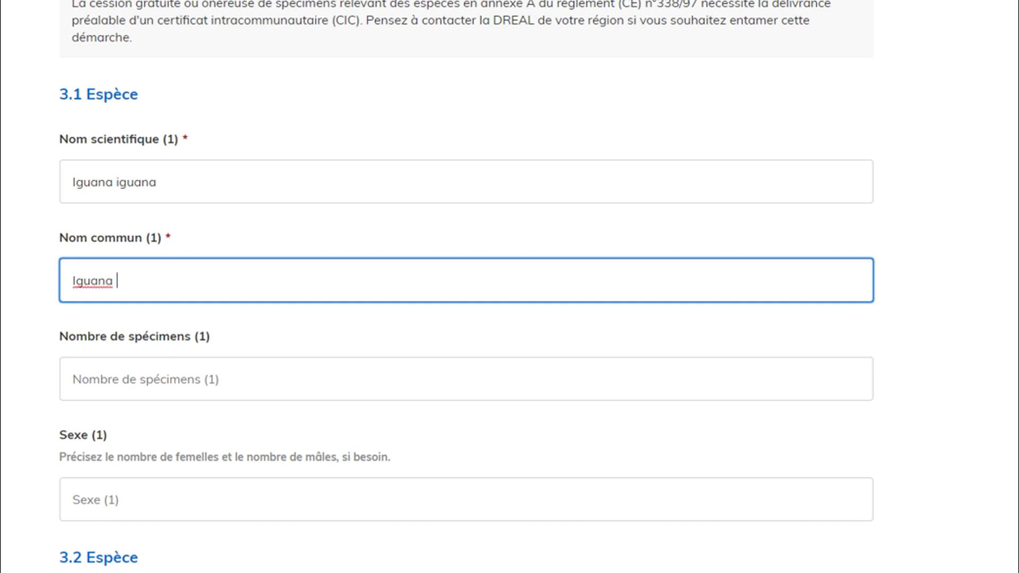
Set species 3.1 to 1 specimen with sex '1 femelle'.
scroll(466, 287, down, 3)
key(Tab)
key(Down)
key(Return)
key(Tab)
key(Down)
key(Return)
scroll(467, 287, down, 3)
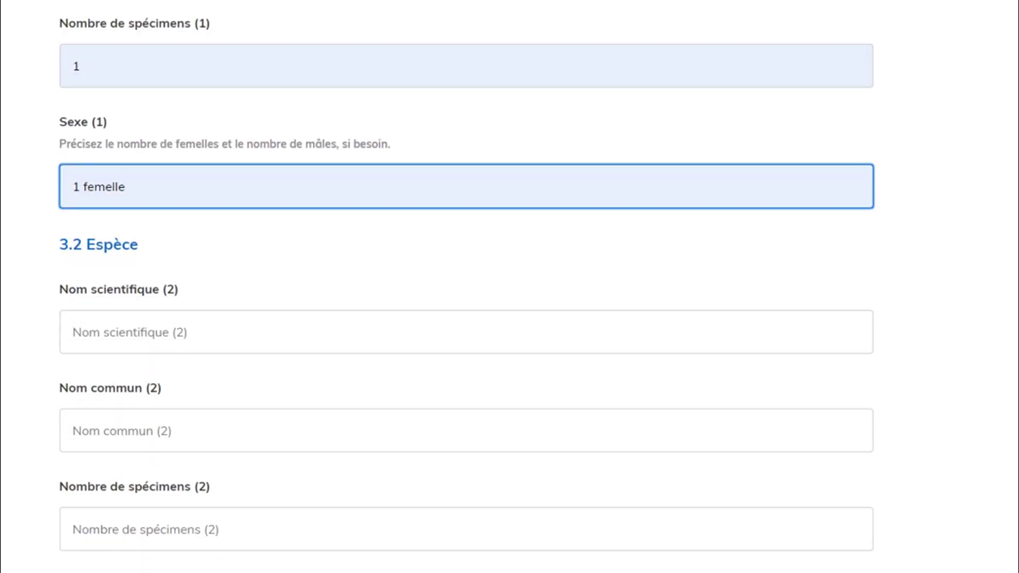
scroll(466, 287, down, 2)
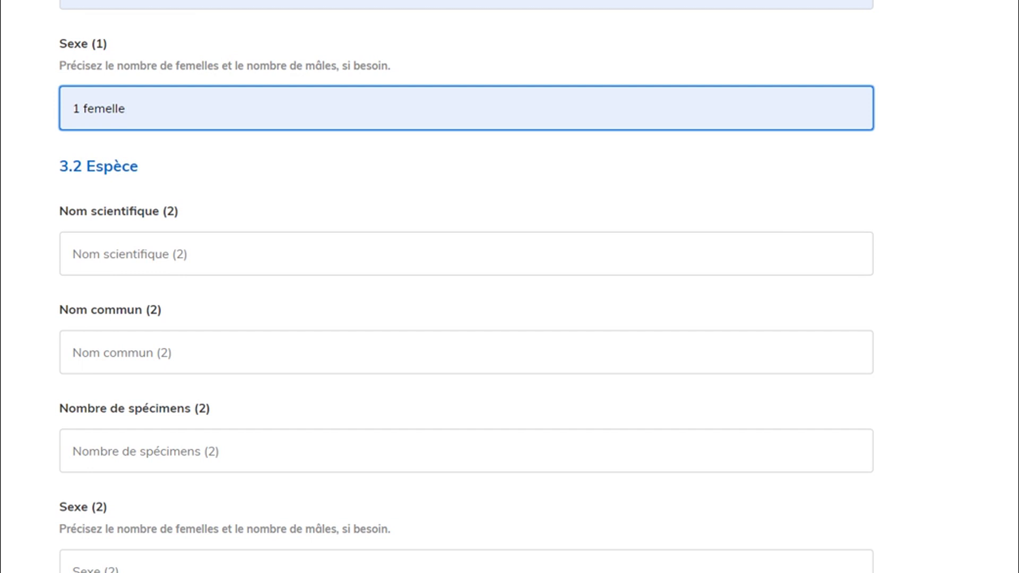
scroll(467, 287, down, 2)
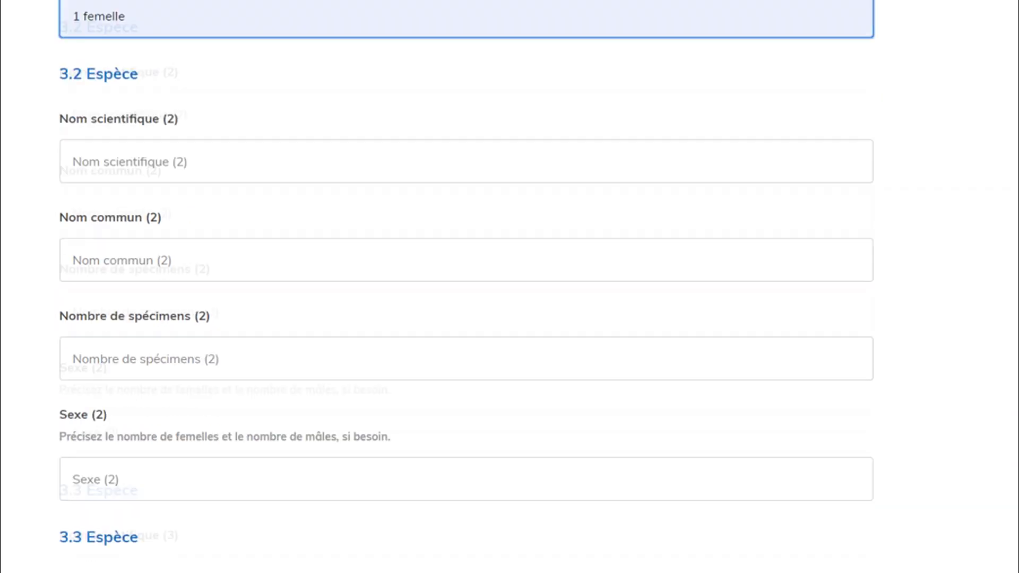
Scroll past blank species slots 3.2–3.10 to section 4 Alimentation et hébergement.
scroll(467, 286, down, 20)
scroll(467, 288, down, 20)
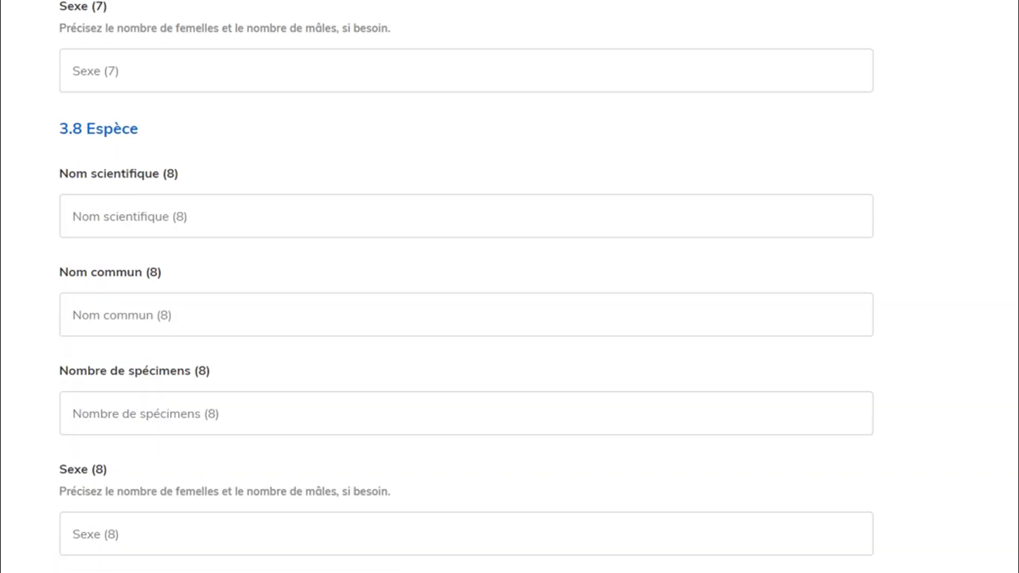
scroll(468, 286, down, 13)
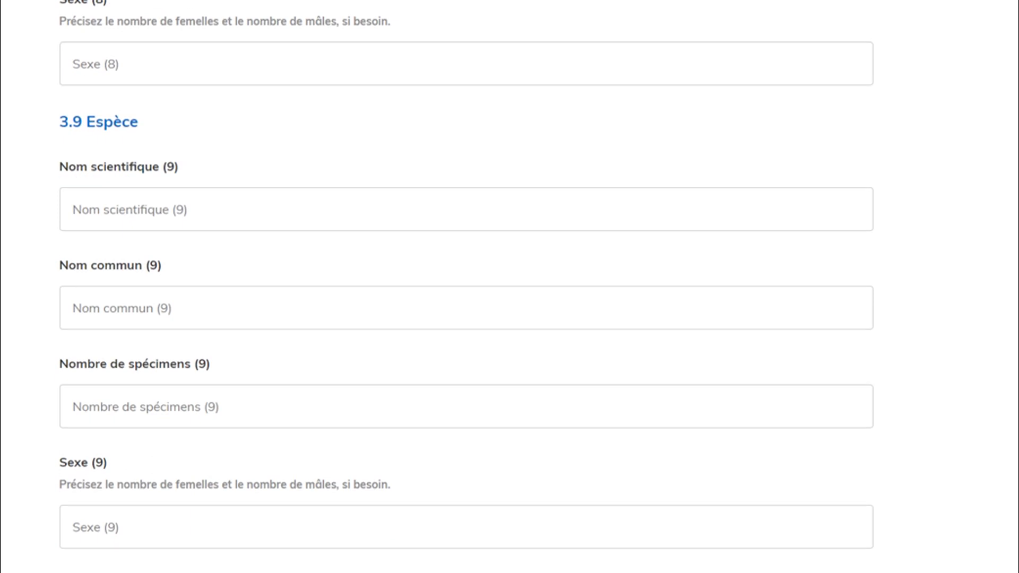
scroll(466, 287, down, 9)
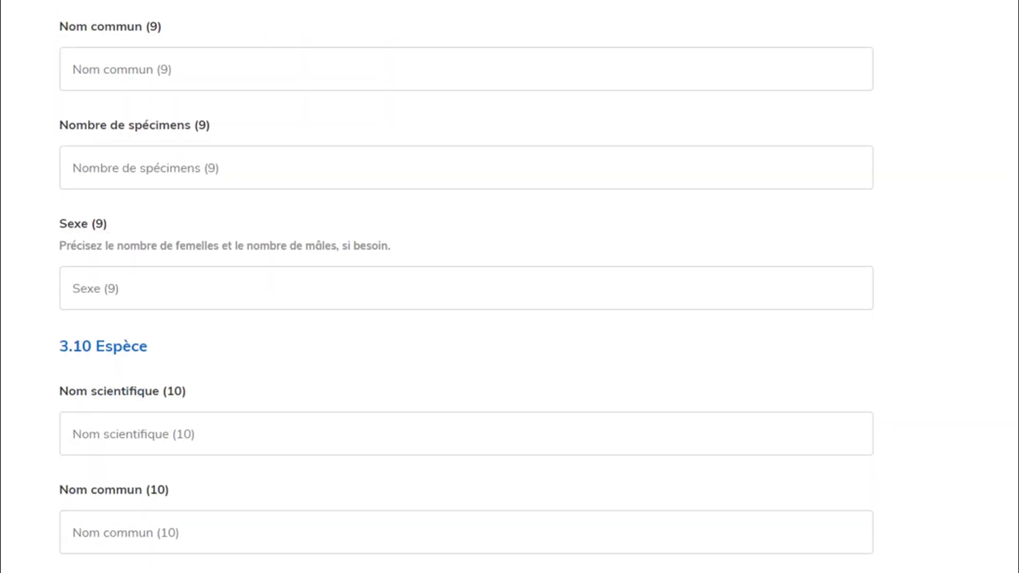
scroll(466, 288, down, 3)
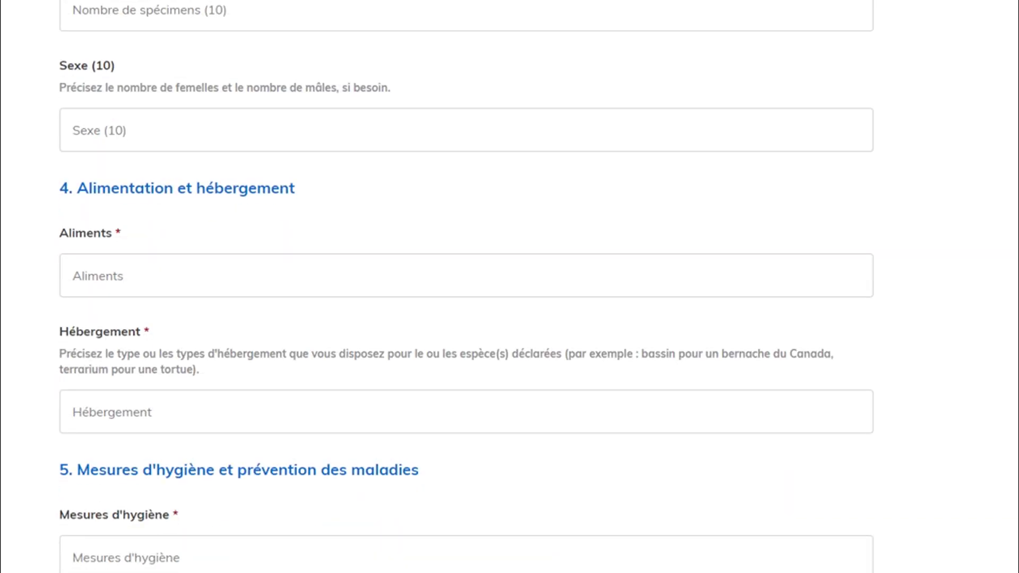
Fill Aliments with the suggested herbivore diet: salad, dandelion, cabbage and mustard leaves, vitamins, calcium, occasional fruit.
click(194, 280)
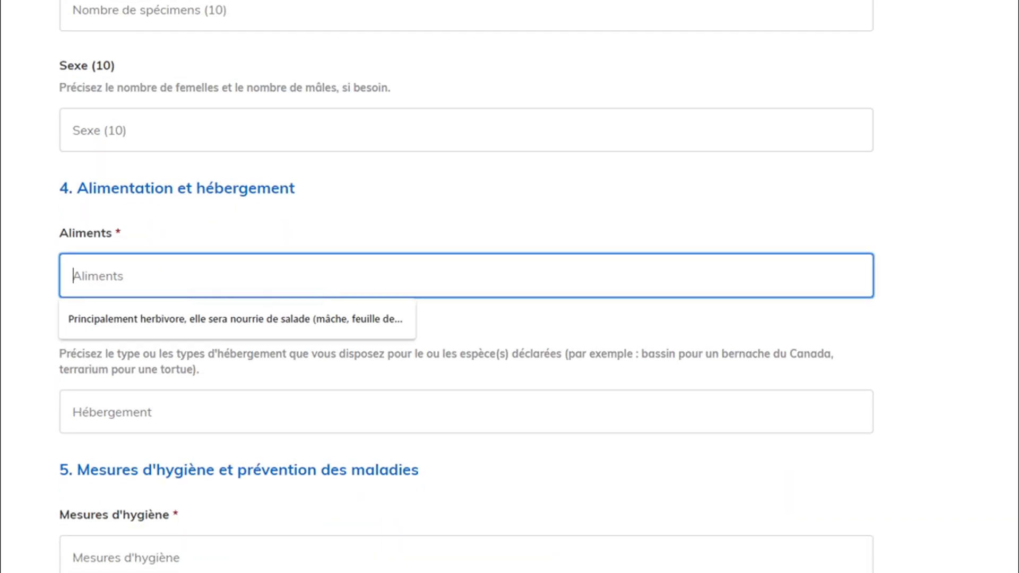
key(Down)
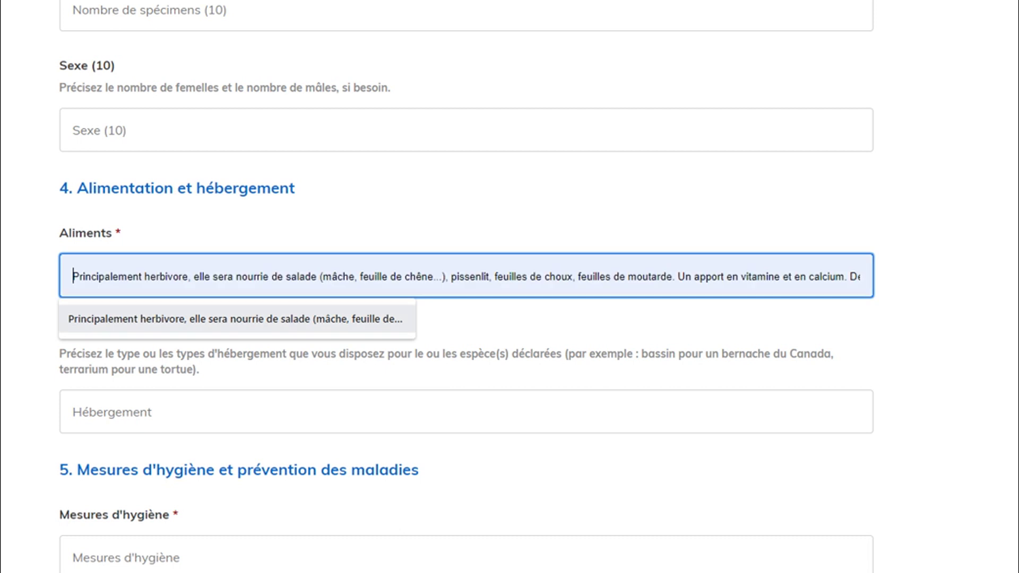
key(Return)
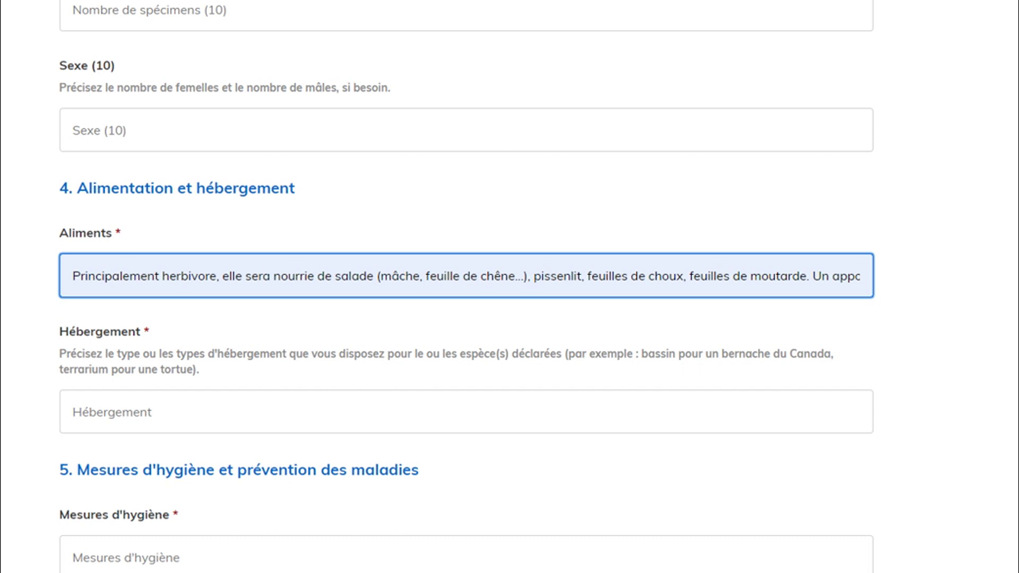
drag(742, 277, 866, 276)
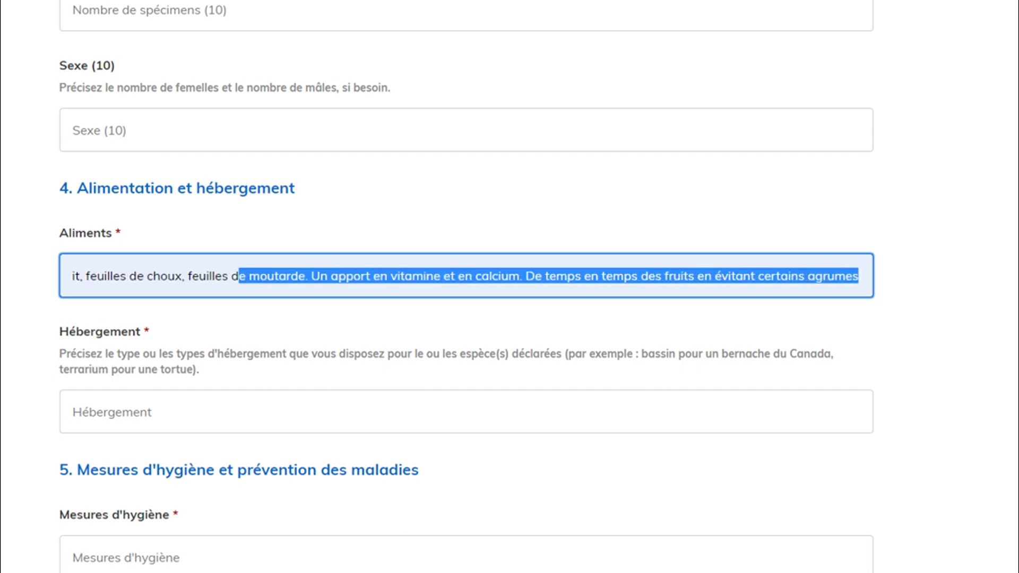
mouse_move(743, 277)
mouse_down()
mouse_move(901, 279)
mouse_move(742, 283)
mouse_up()
scroll(468, 286, up, 7)
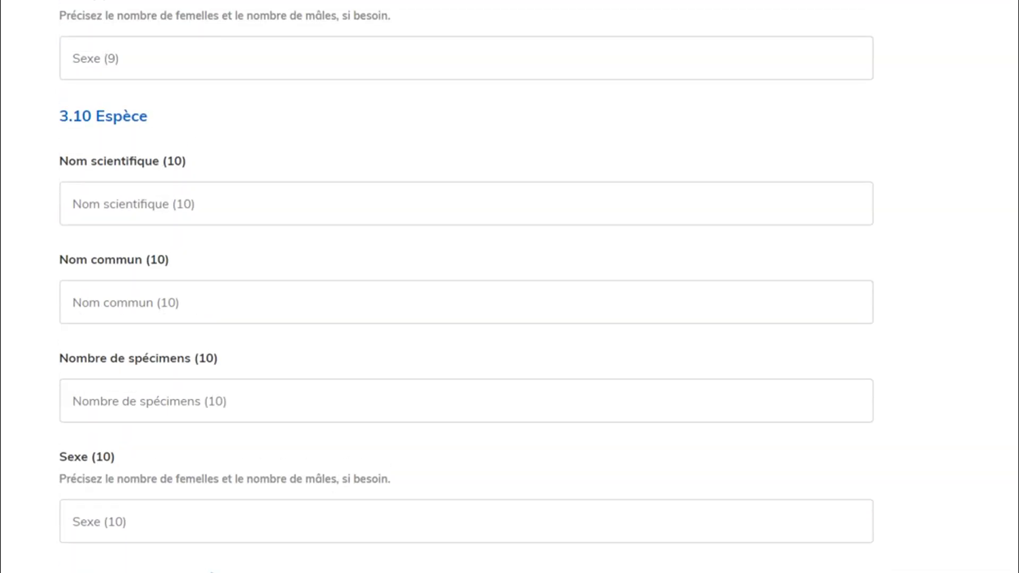
scroll(467, 287, up, 8)
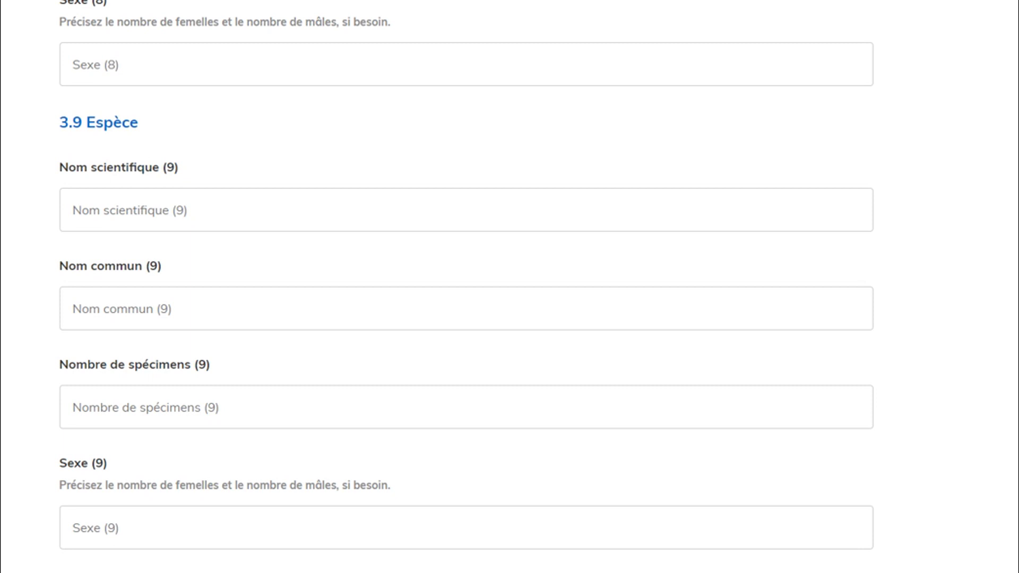
scroll(468, 288, up, 20)
scroll(467, 287, up, 20)
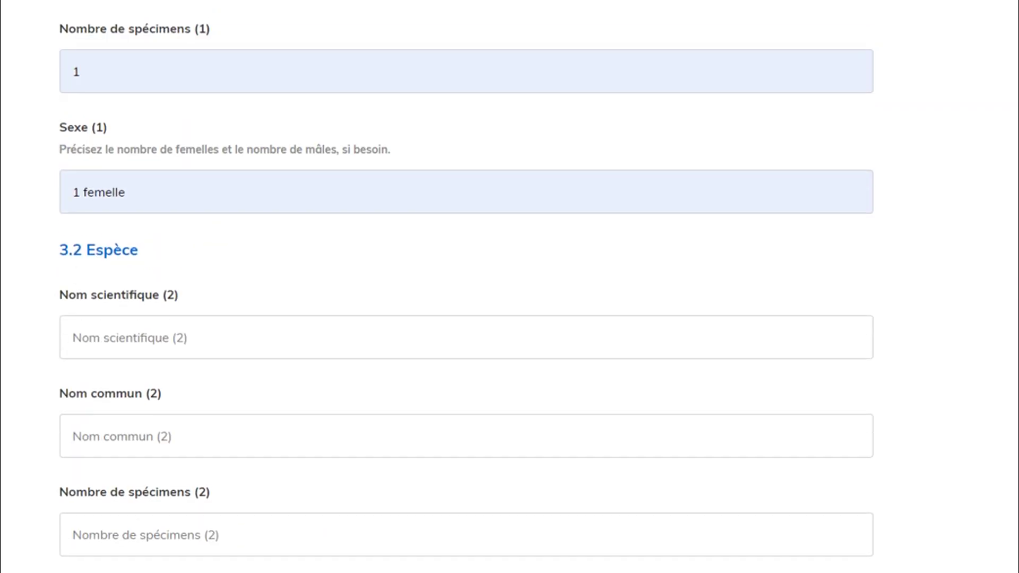
scroll(468, 287, up, 8)
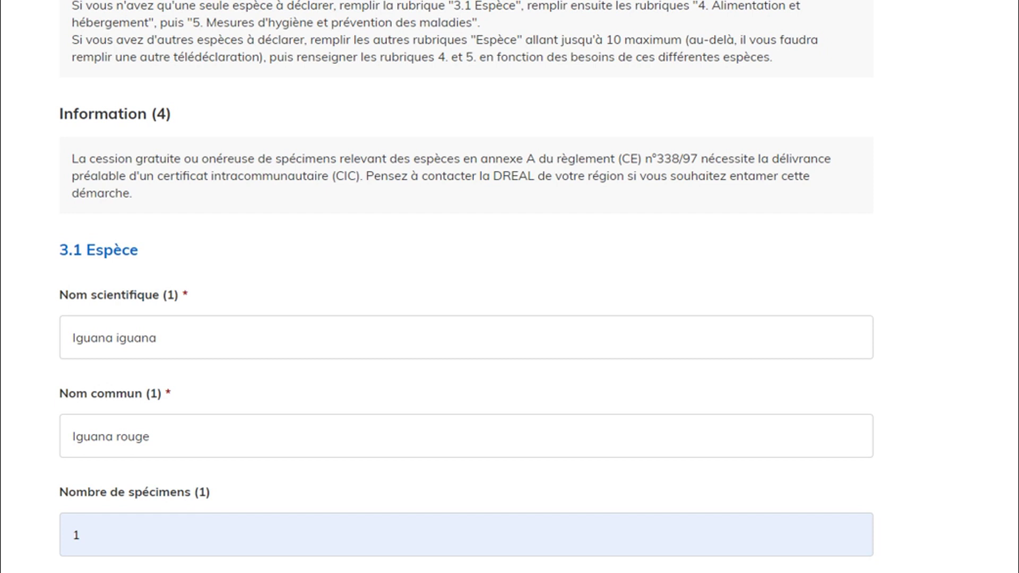
scroll(468, 287, down, 20)
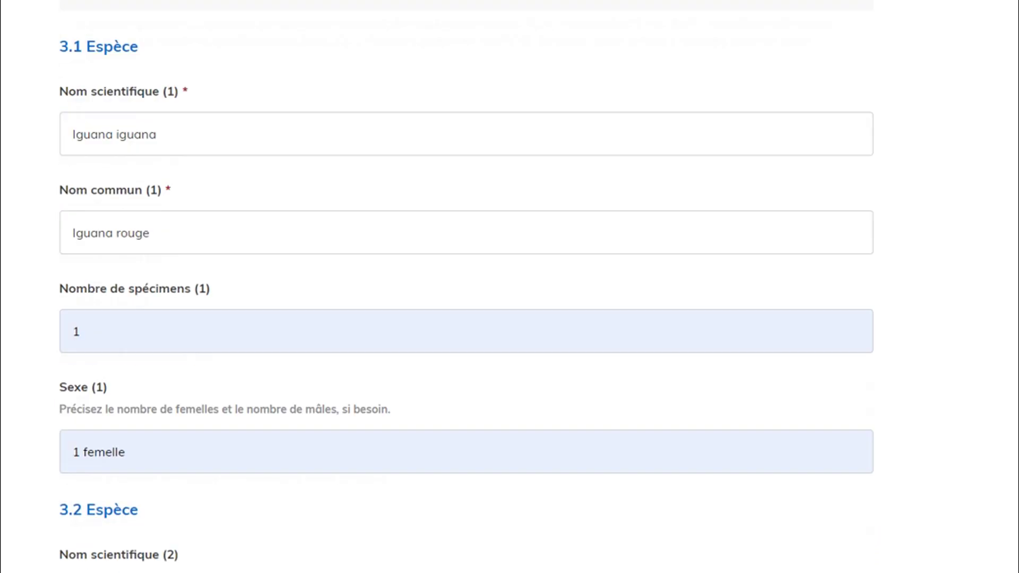
scroll(467, 288, down, 20)
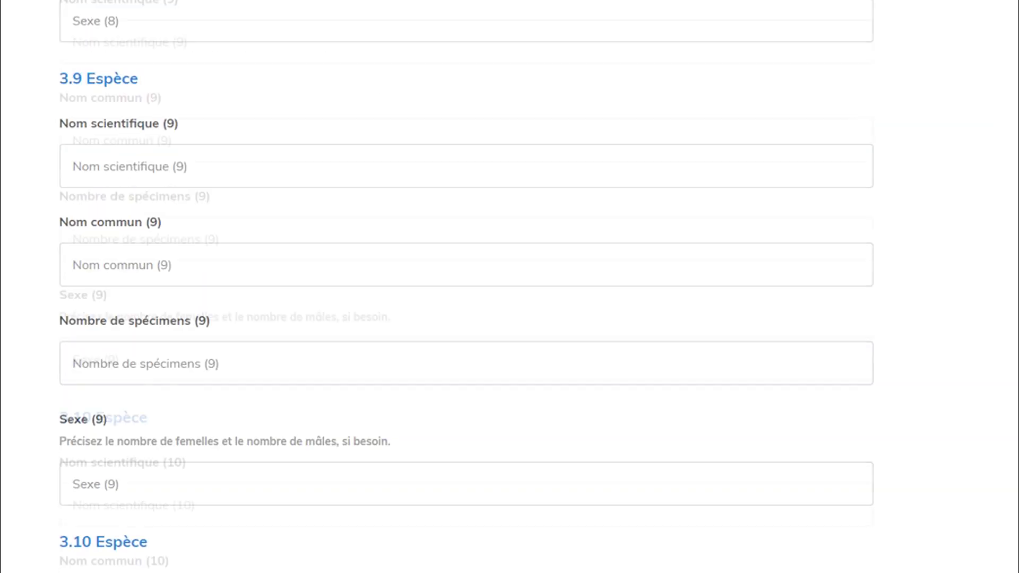
scroll(467, 287, down, 2)
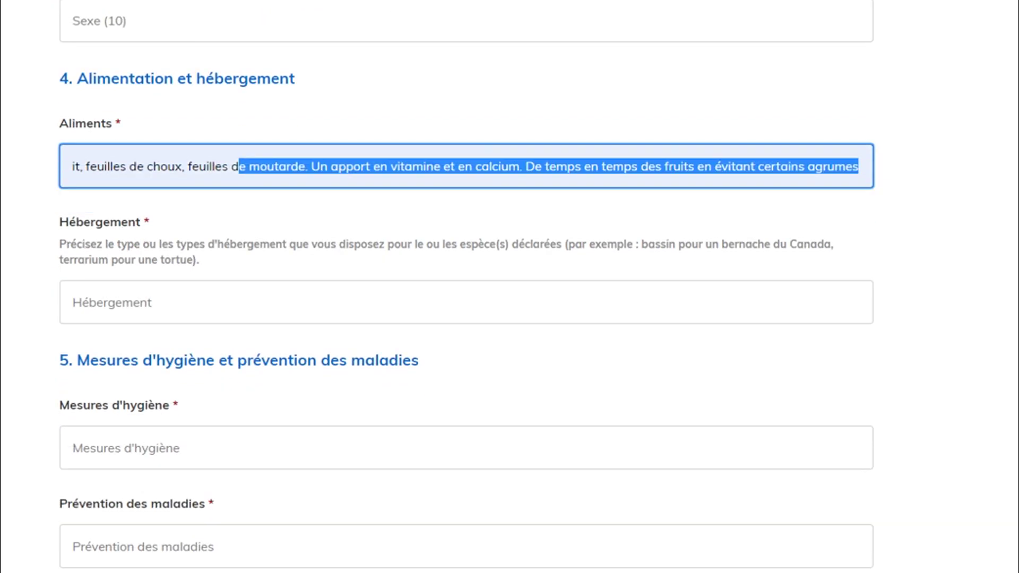
Fill Hébergement with the terrarium text (120x120x60 juvenile, 180x180x60 adult), fixing 'por' and adding the adaptable-size sentence.
click(858, 167)
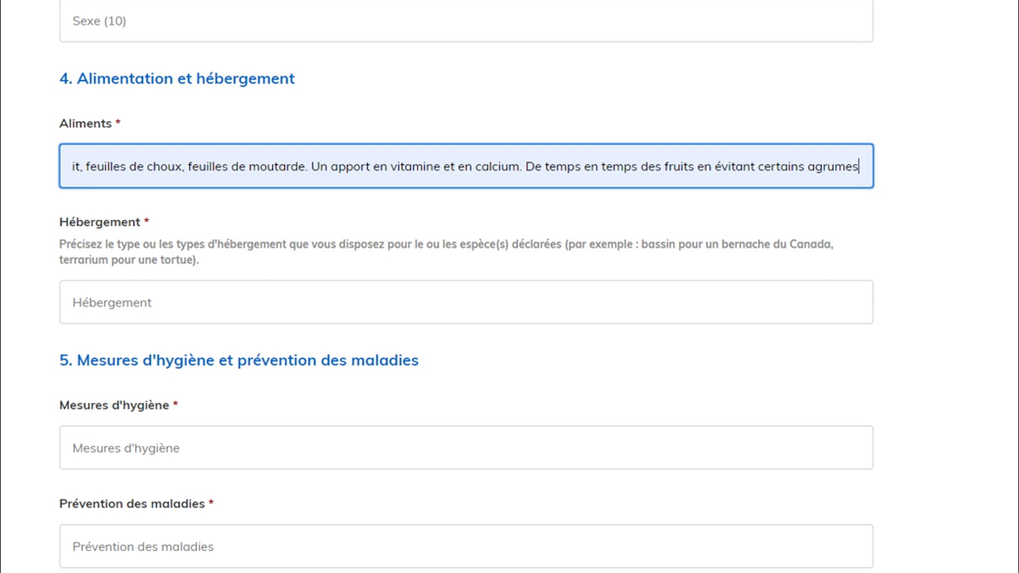
key(Tab)
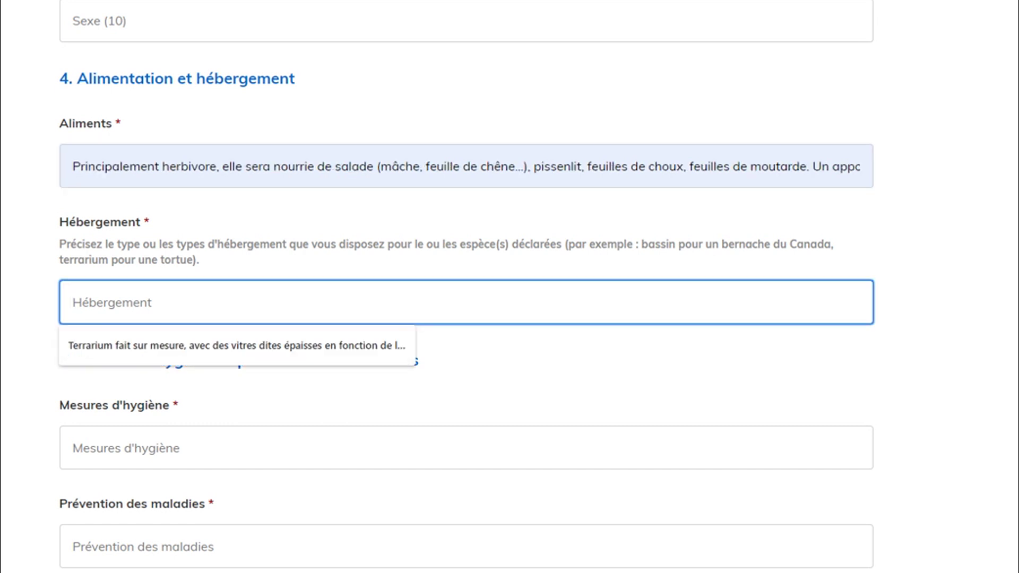
key(Down)
key(Return)
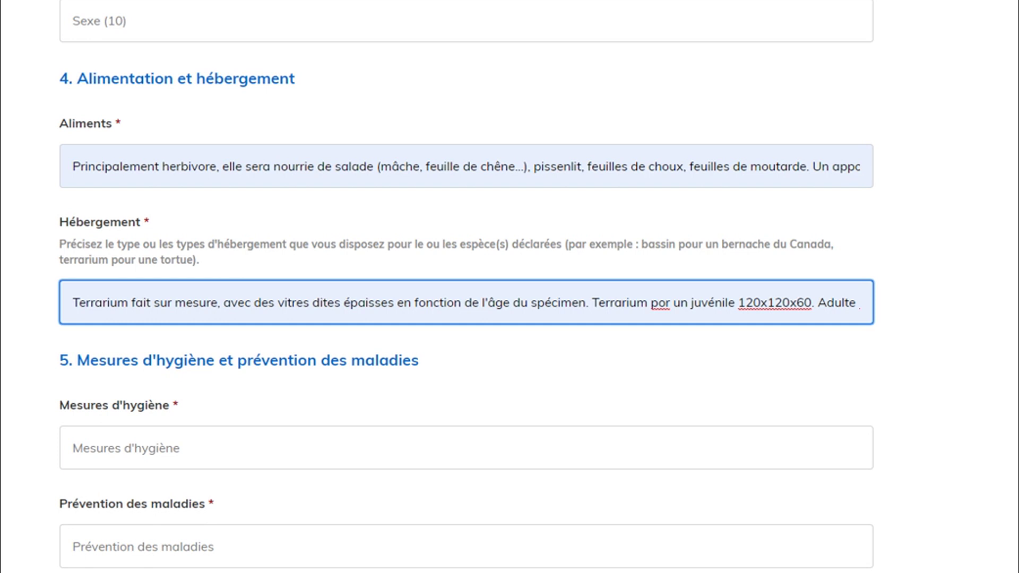
text(u)
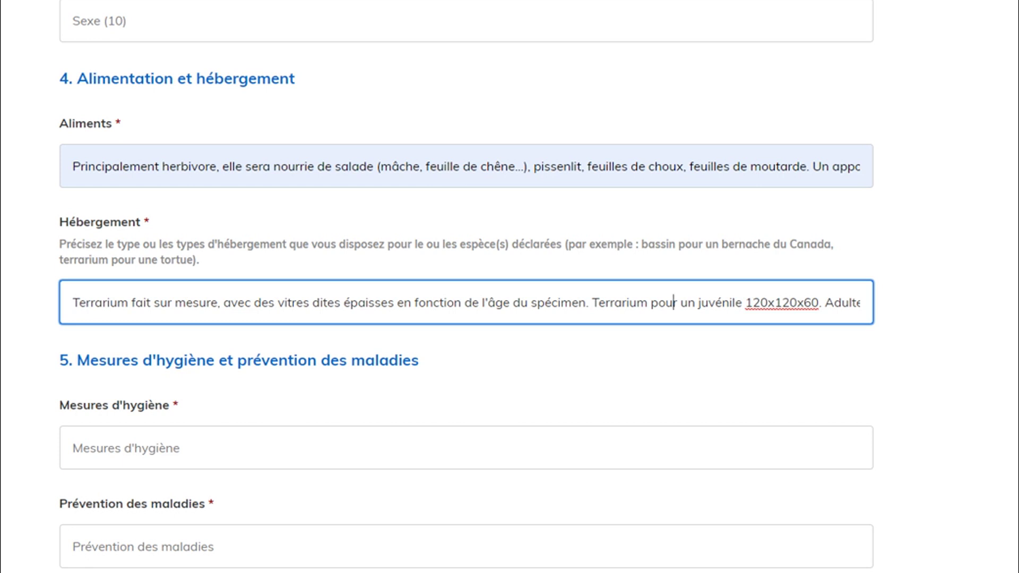
drag(842, 303, 876, 304)
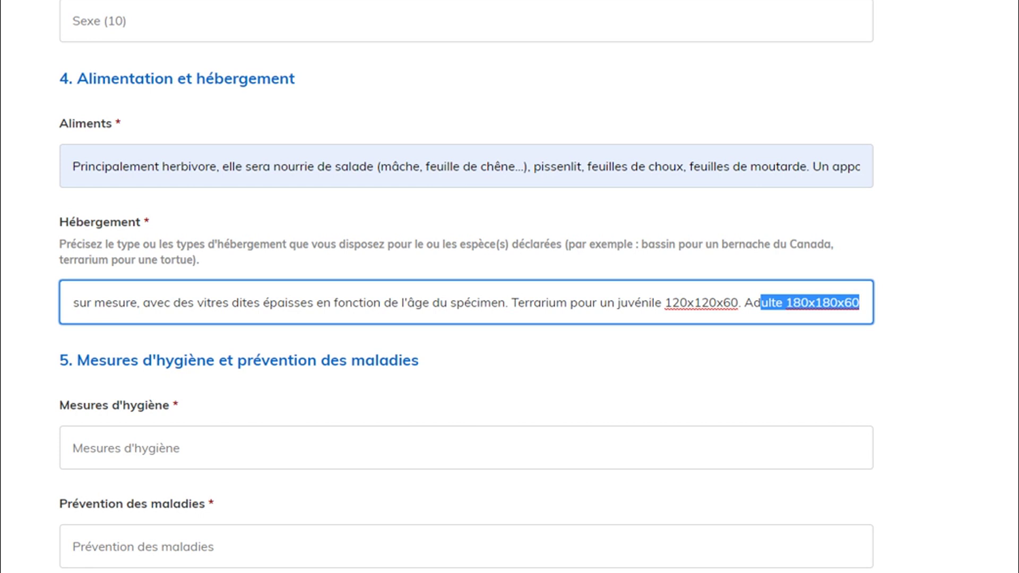
key(End)
text(addptable en fonction de la taille adulte de la bête)
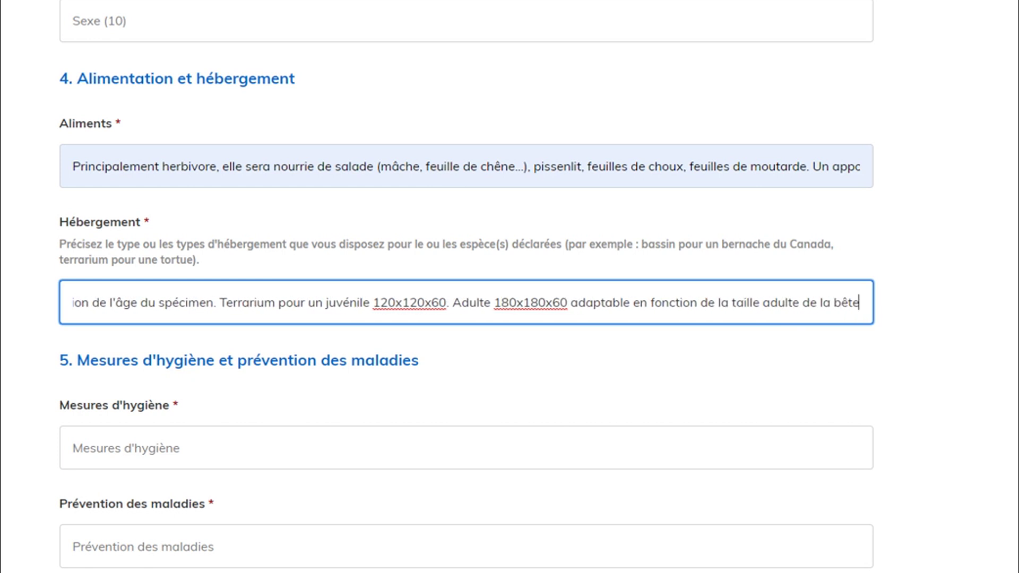
scroll(467, 286, down, 3)
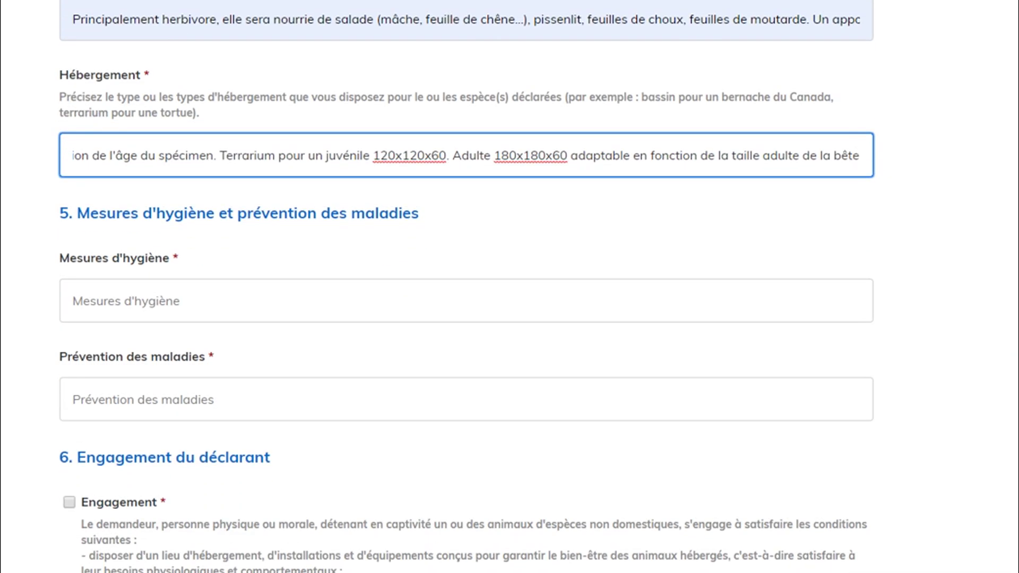
Fill Mesures d'hygiène with the saved text: hand gel, vinegar terrarium cleaning, same-day droppings removal, daily water change.
click(166, 303)
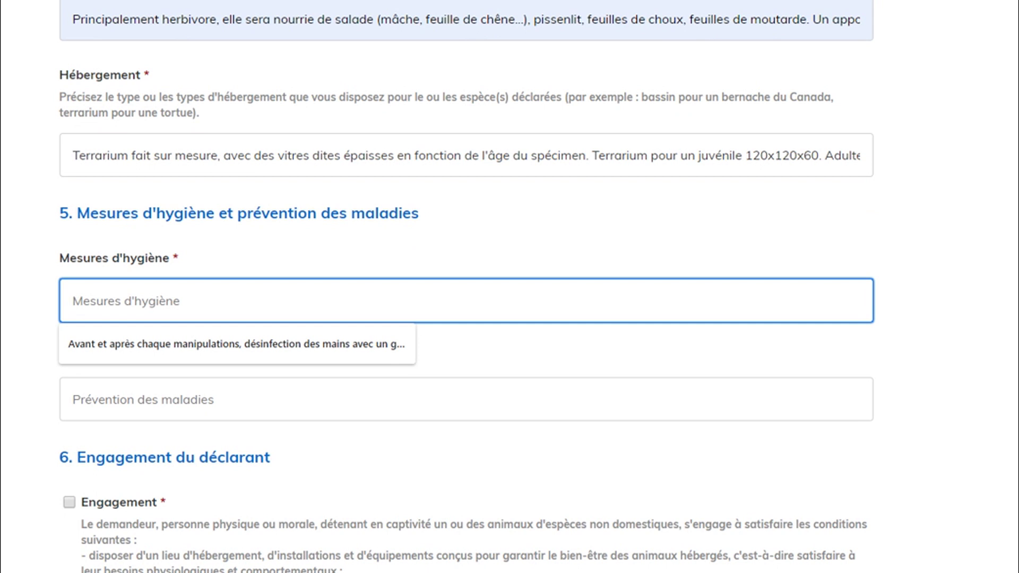
key(Return)
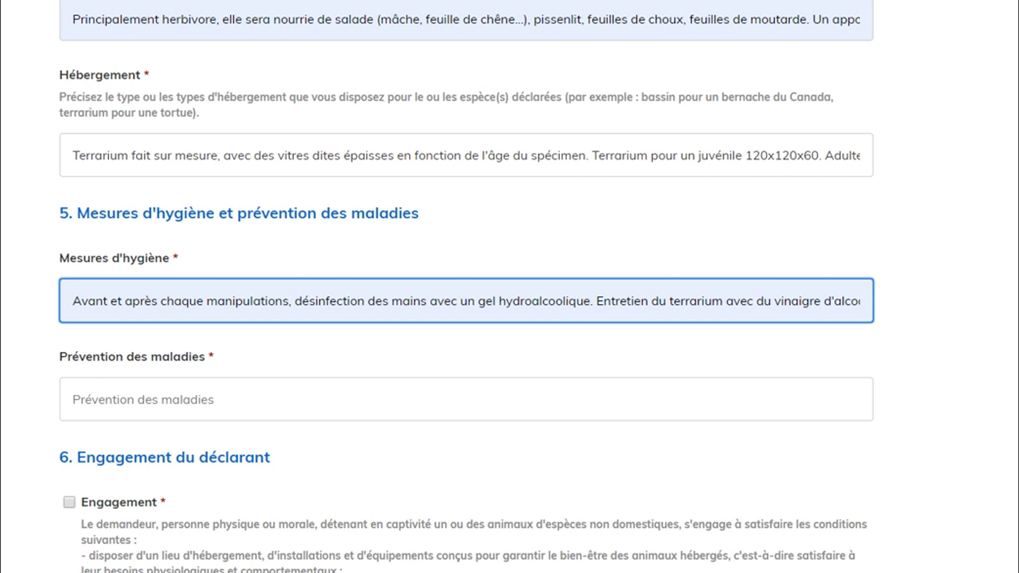
drag(627, 301, 735, 301)
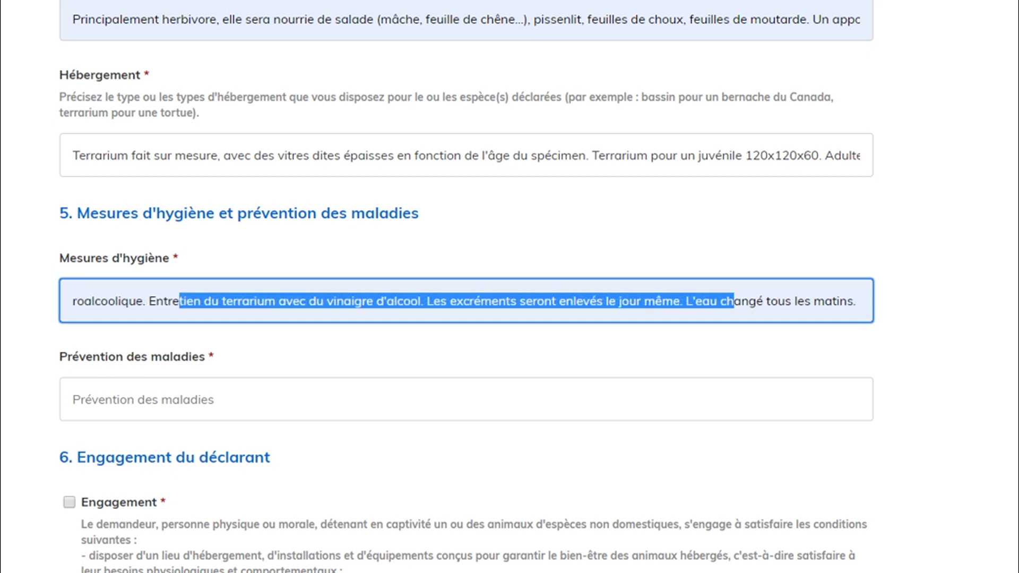
click(429, 301)
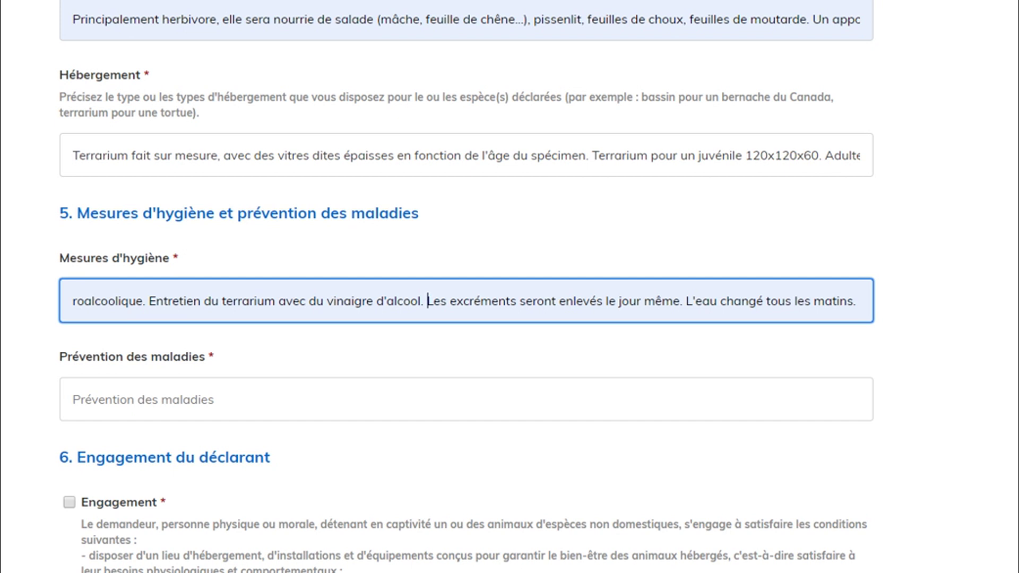
scroll(467, 302, up, 1)
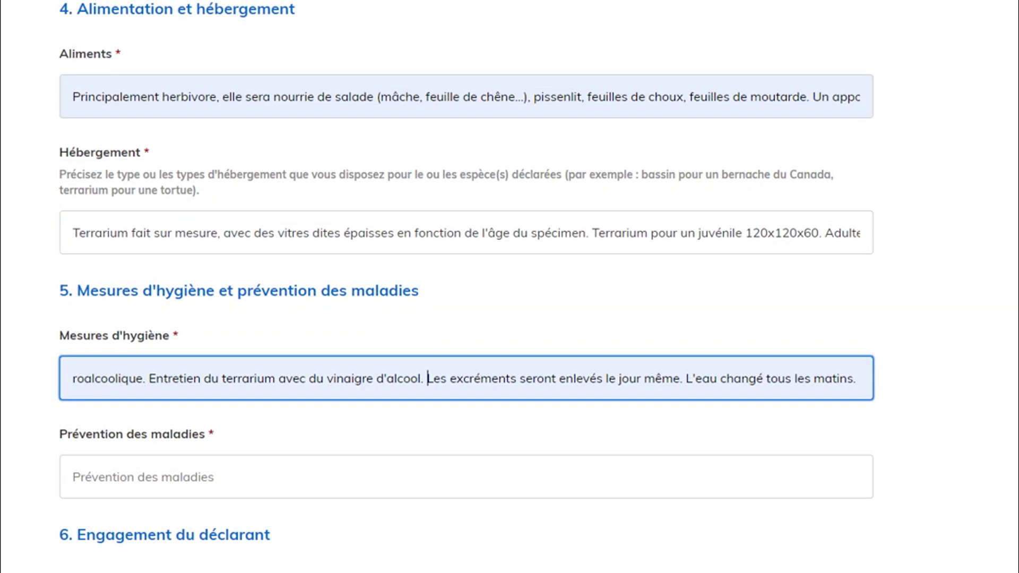
drag(756, 379, 861, 378)
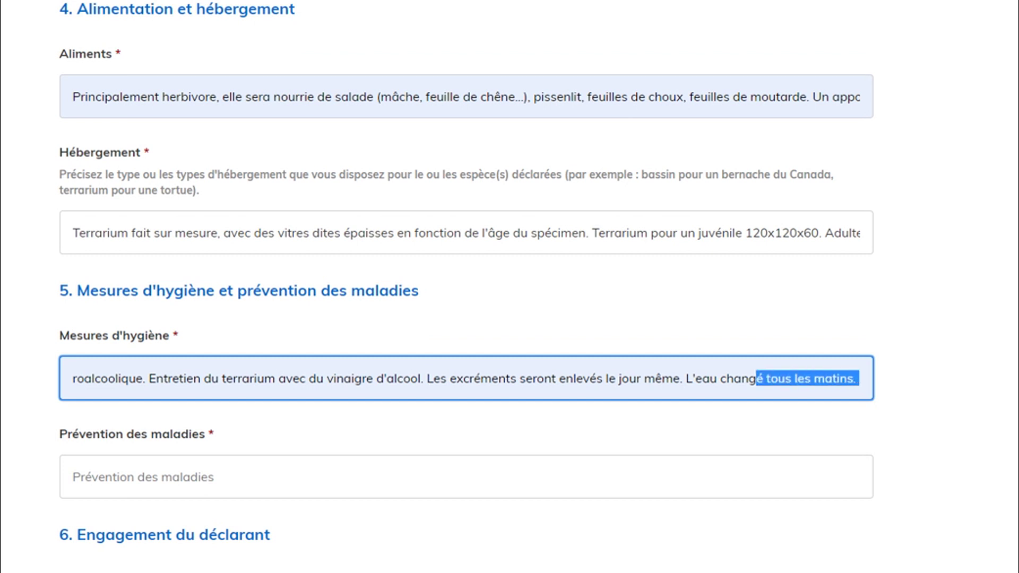
scroll(466, 287, down, 3)
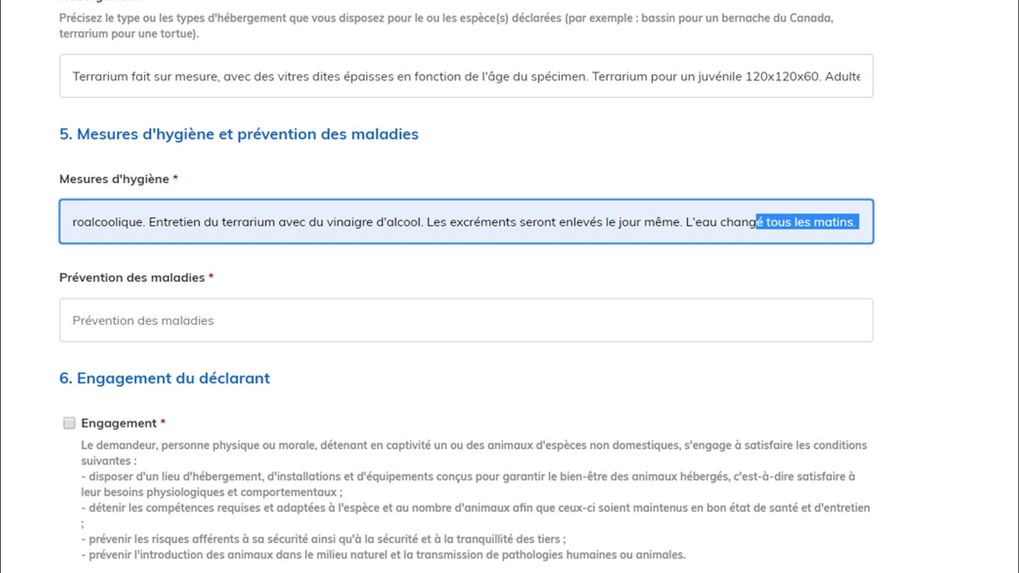
Fill Prévention des maladies with the suggested text, inserting 'température de la' before 'pièce'.
key(Tab)
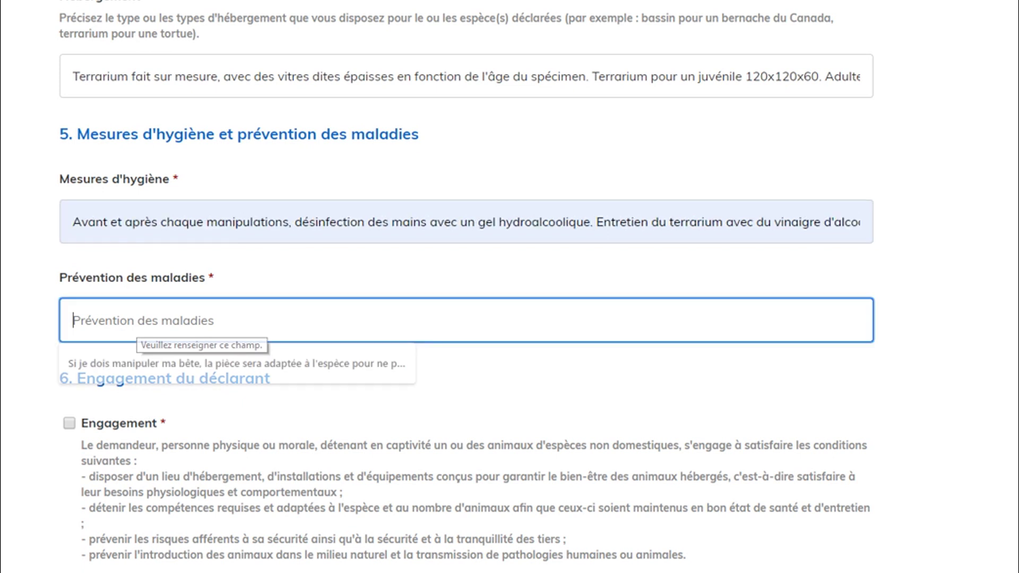
key(Down)
key(Return)
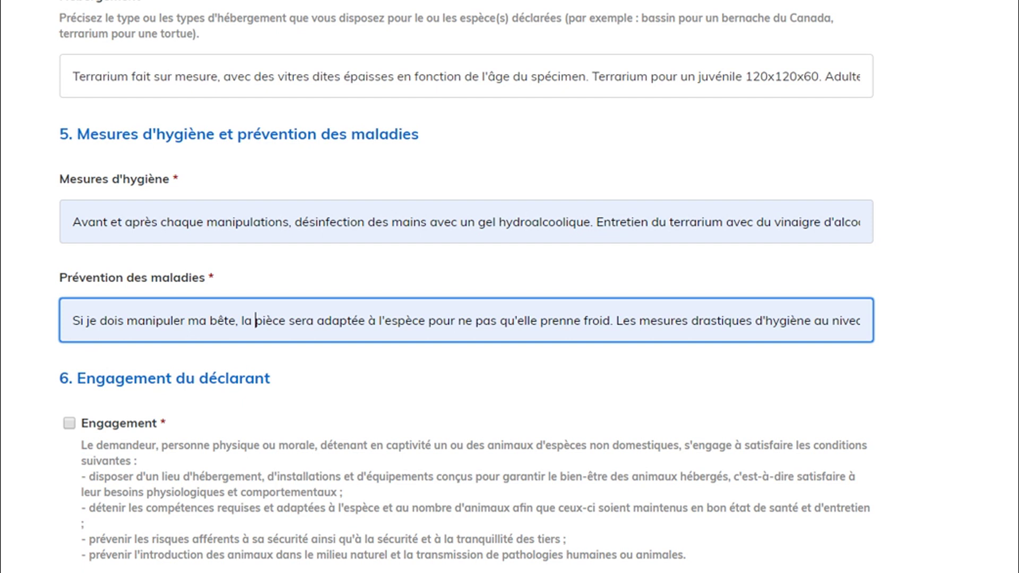
text(température de la)
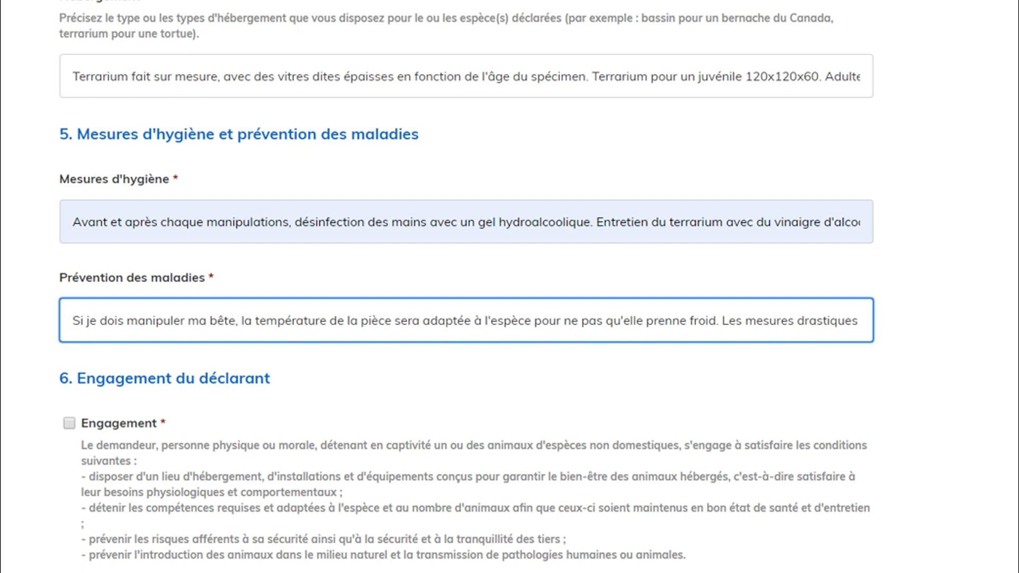
drag(723, 321, 828, 321)
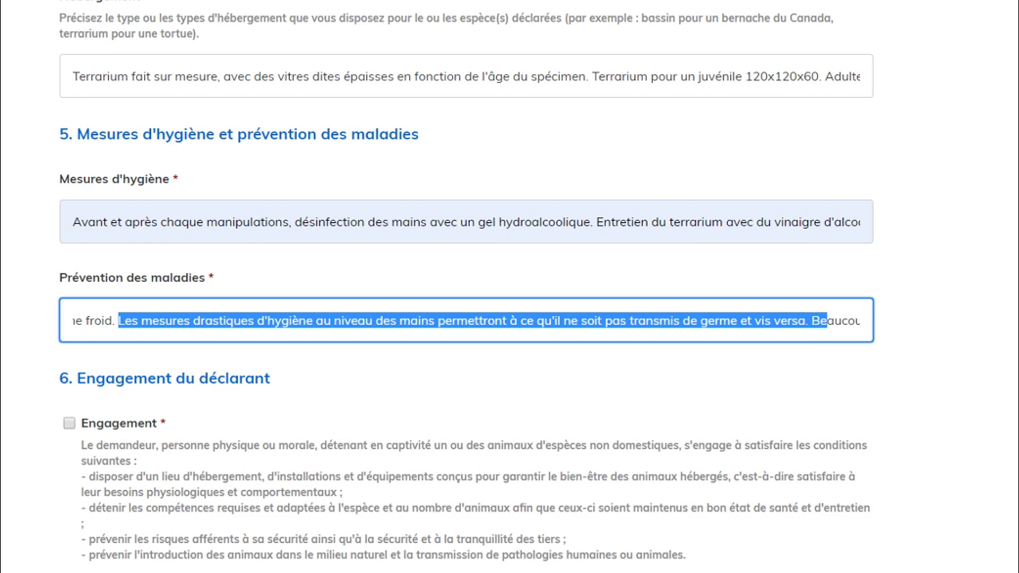
Finish the Prévention des maladies text with 'Une visite annuelle sera effectuée pour surveiller l'évolution de ma bête'.
drag(828, 321, 871, 321)
click(843, 321)
click(102, 321)
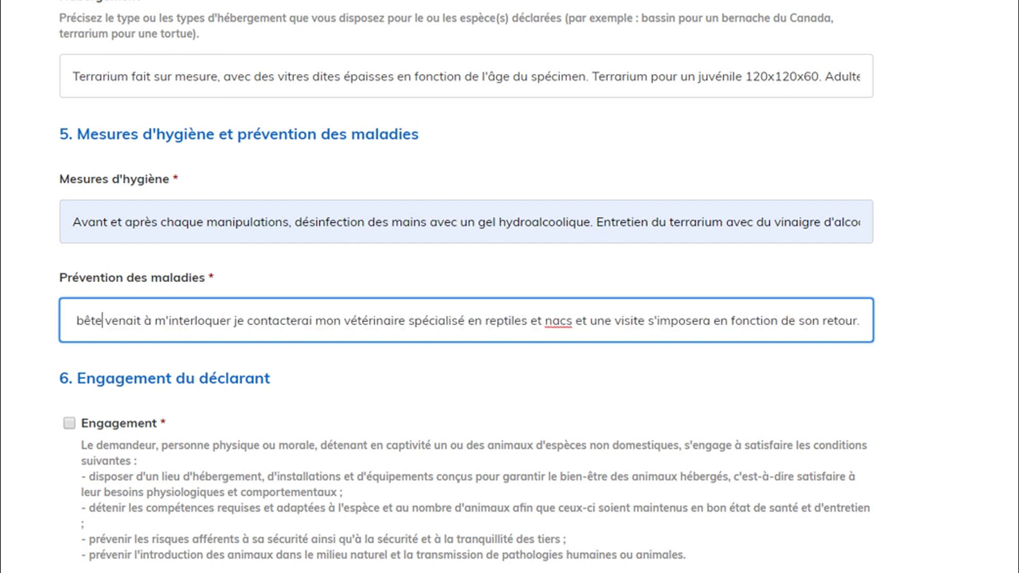
key(Left)
key(Left)
key(Left)
key(Left)
key(Left)
key(Left)
key(Left)
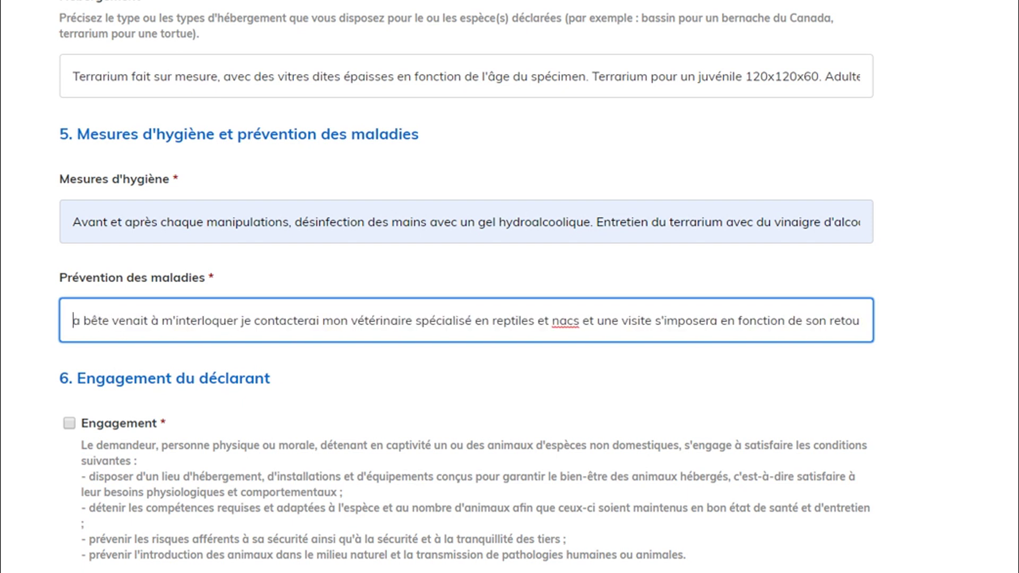
key(Left)
key(Left)
key(Left)
key(Left)
key(Left)
key(Left)
key(Left)
key(Left)
key(Left)
key(Left)
key(Left)
key(Left)
key(Left)
key(Left)
key(Left)
key(Left)
key(Left)
key(Left)
key(Left)
key(Left)
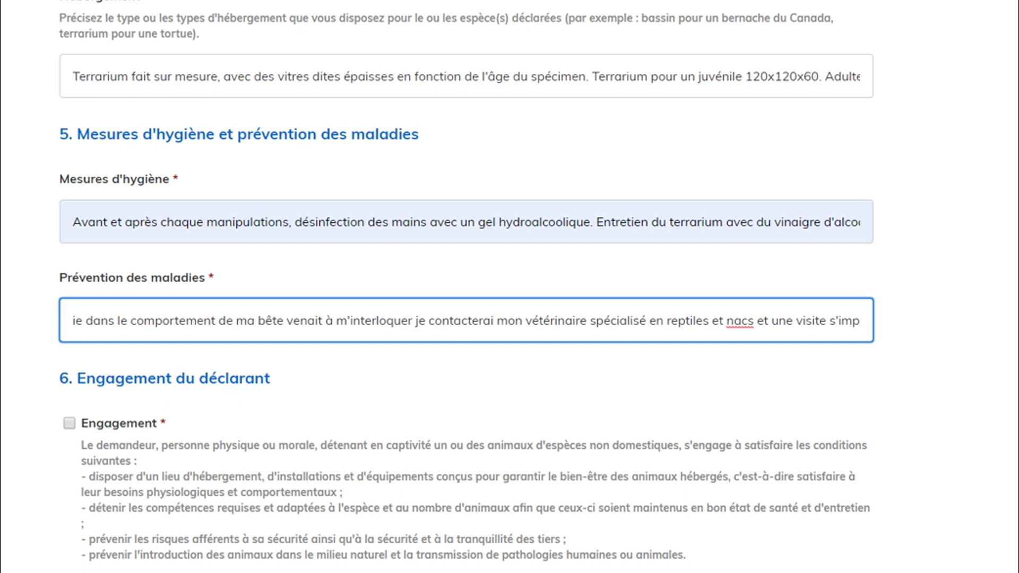
text(osera en fonction de son reto)
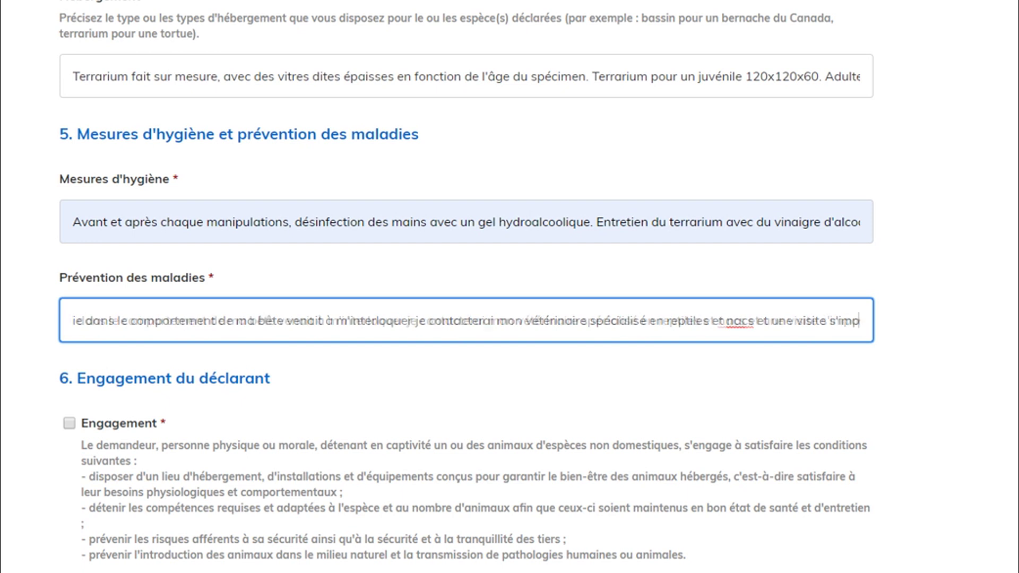
text(ur. Une visite)
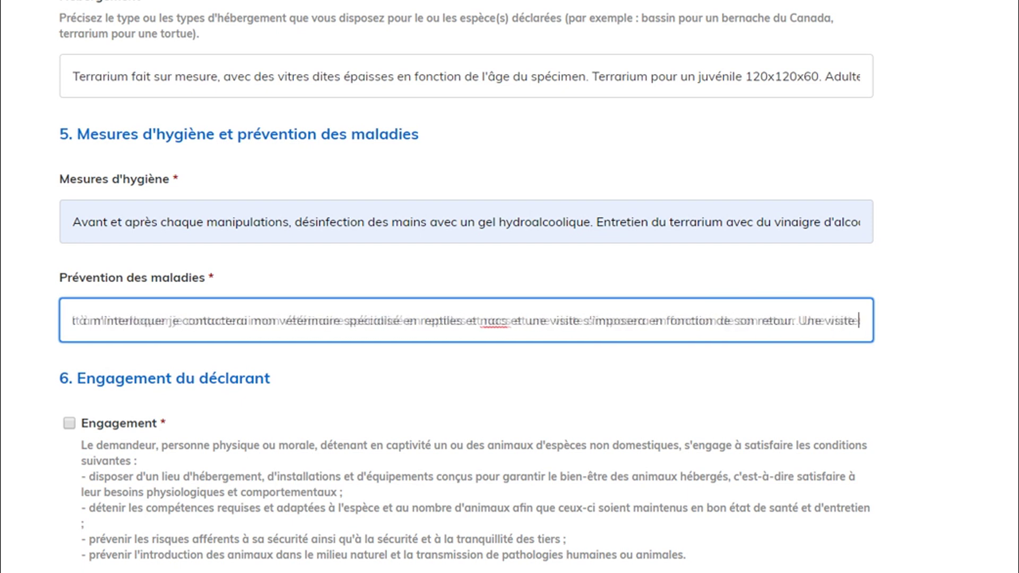
text( annuelle sera effectuée pour surveiller la bonne)
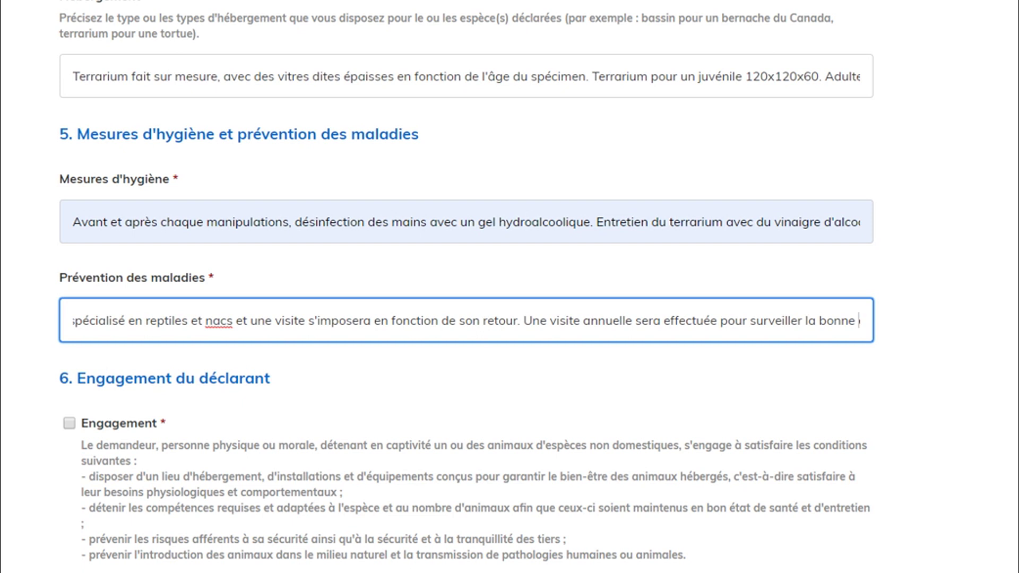
text(évolution de ma bête)
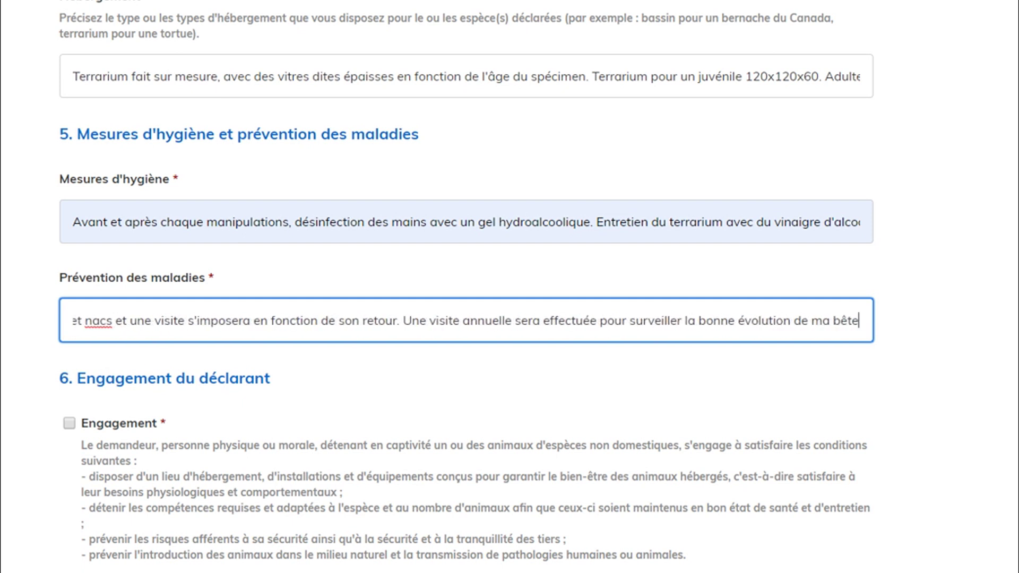
scroll(466, 286, down, 3)
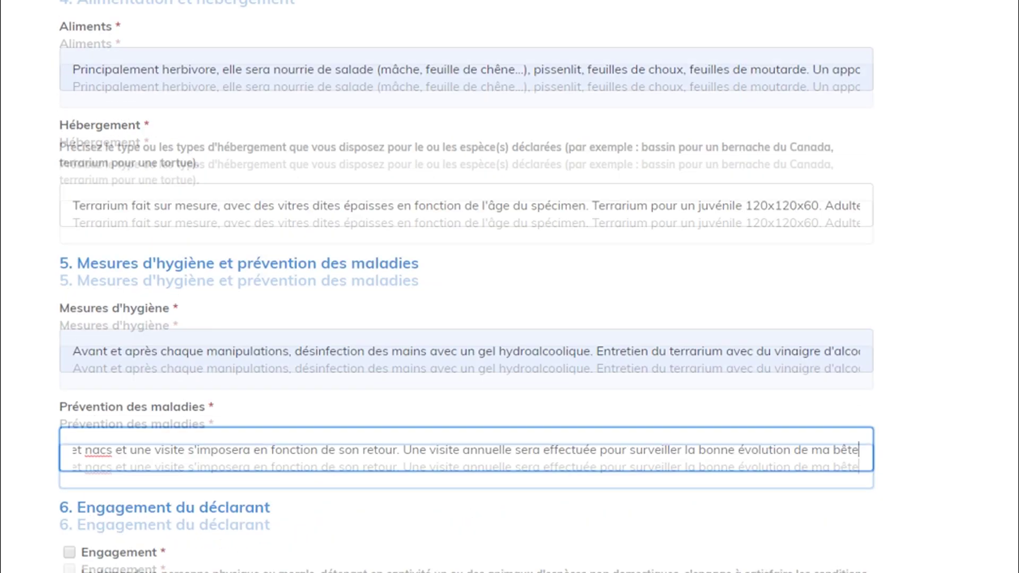
Begin a new Hébergement sentence with 'Des mesures de sécurité'.
key(Return)
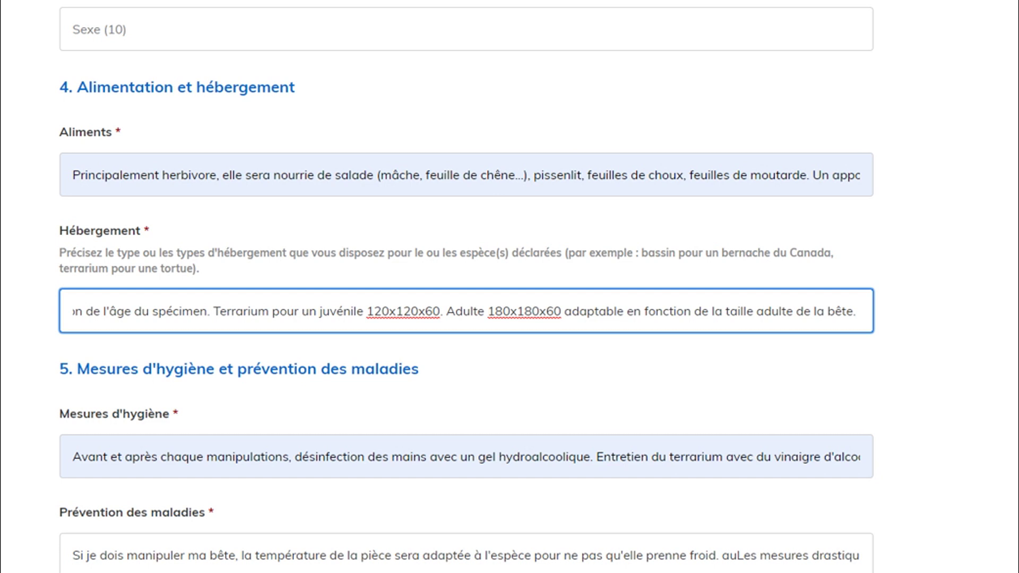
text(Des mesures de scurit o)
Add 'anti-évasions' to the Hébergement sentence and correct the spelling to 'sécurité'.
key(BackSpace)
text(anti-évasions)
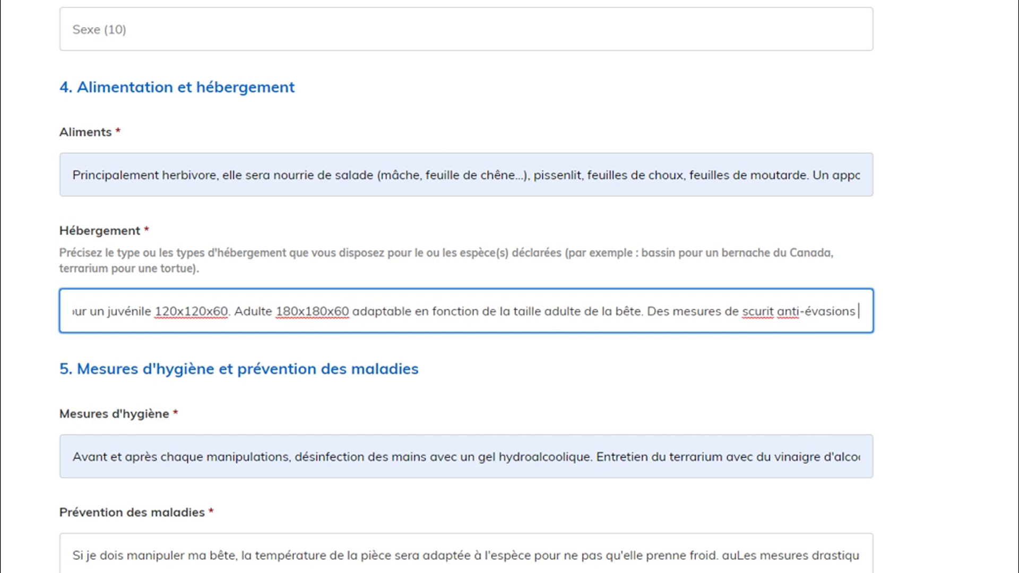
click(742, 311)
key(Right)
text(é)
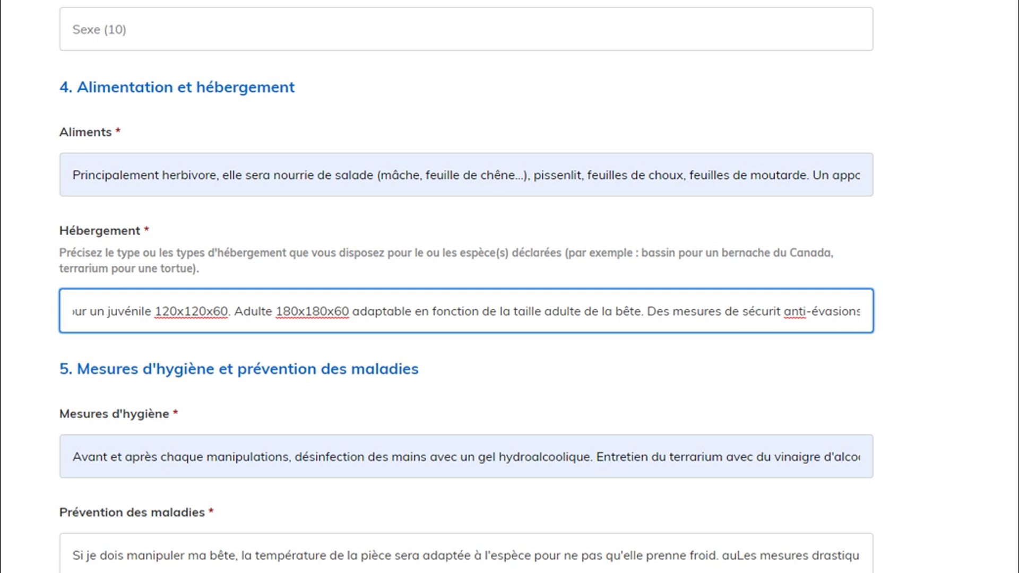
click(781, 311)
text(é)
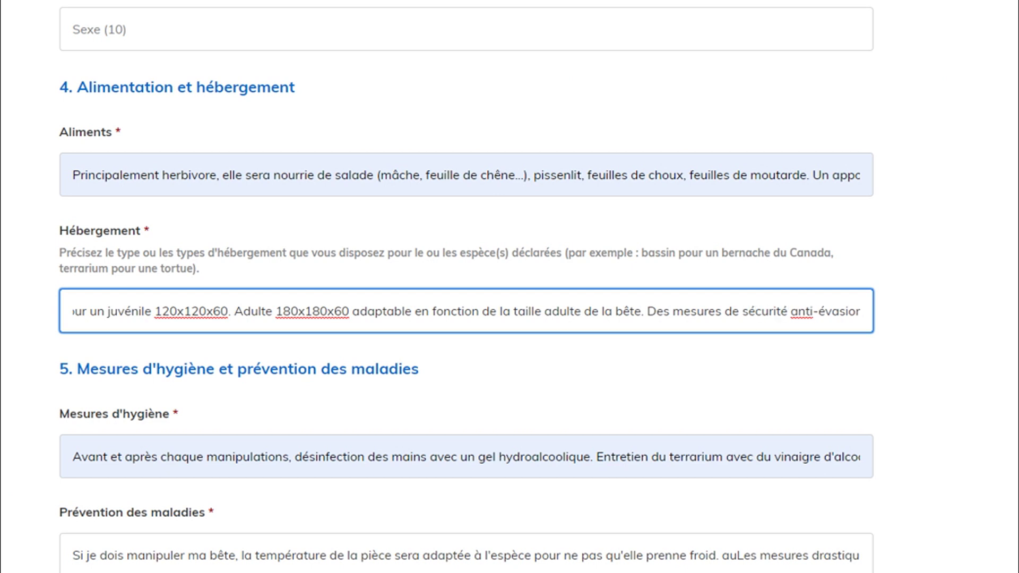
drag(855, 311, 864, 312)
click(861, 312)
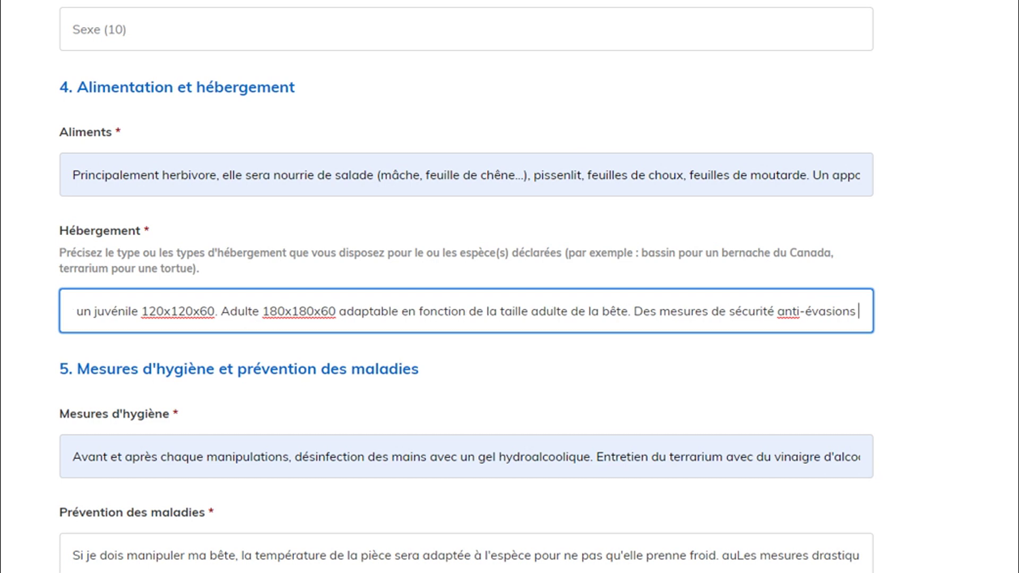
Continue with 'seront installées' on the terrarium, ending 'Barillet ou cales de protection.'.
text(seront )
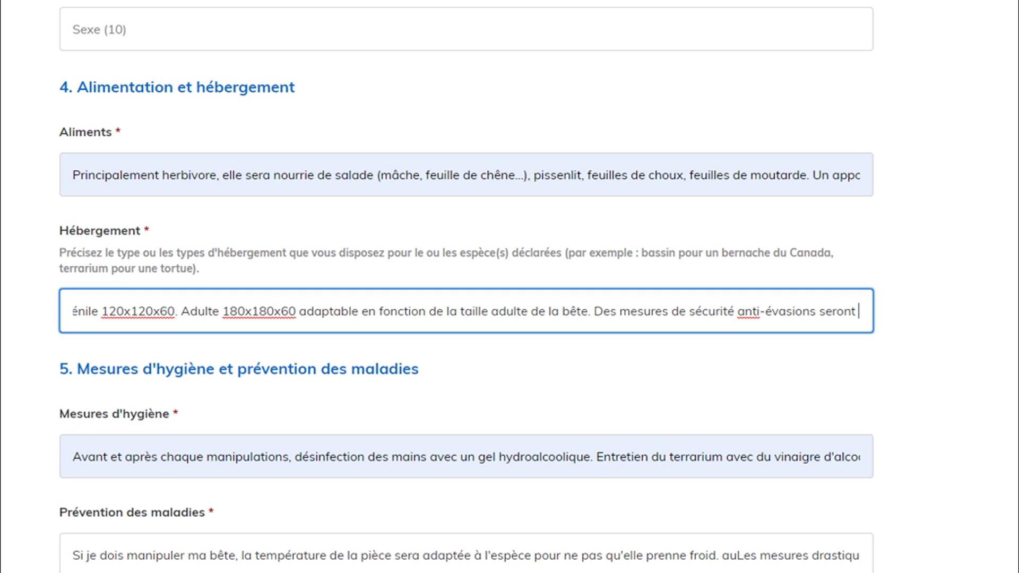
text(a)
key(BackSpace)
text(installées sur le terra. Barille)
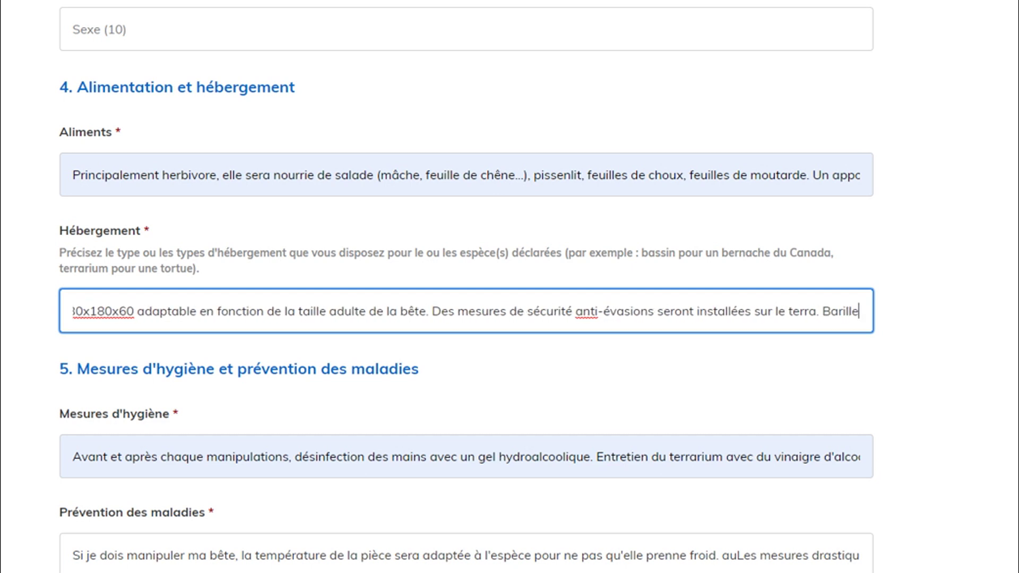
text(ou ca)
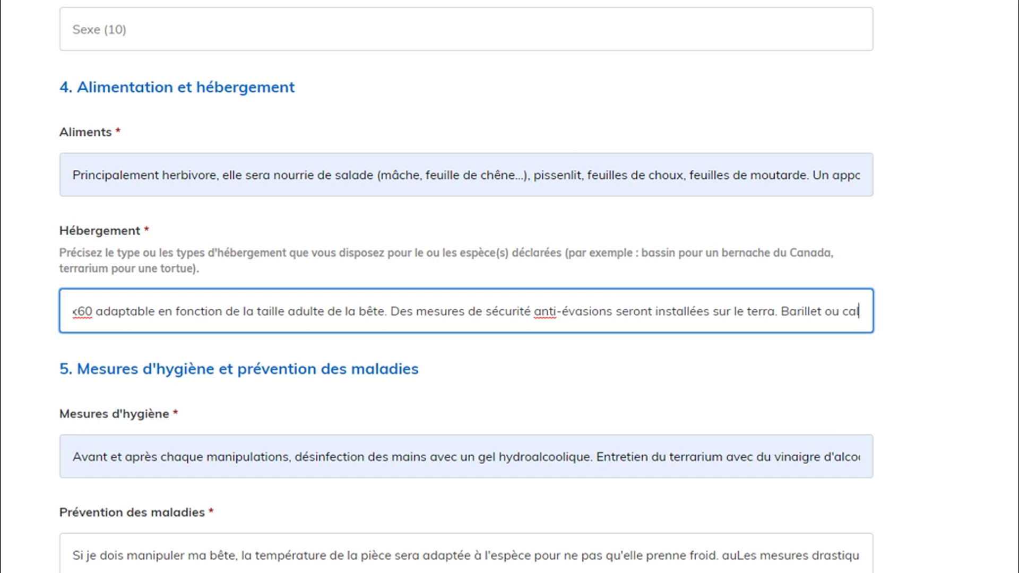
text(lles a)
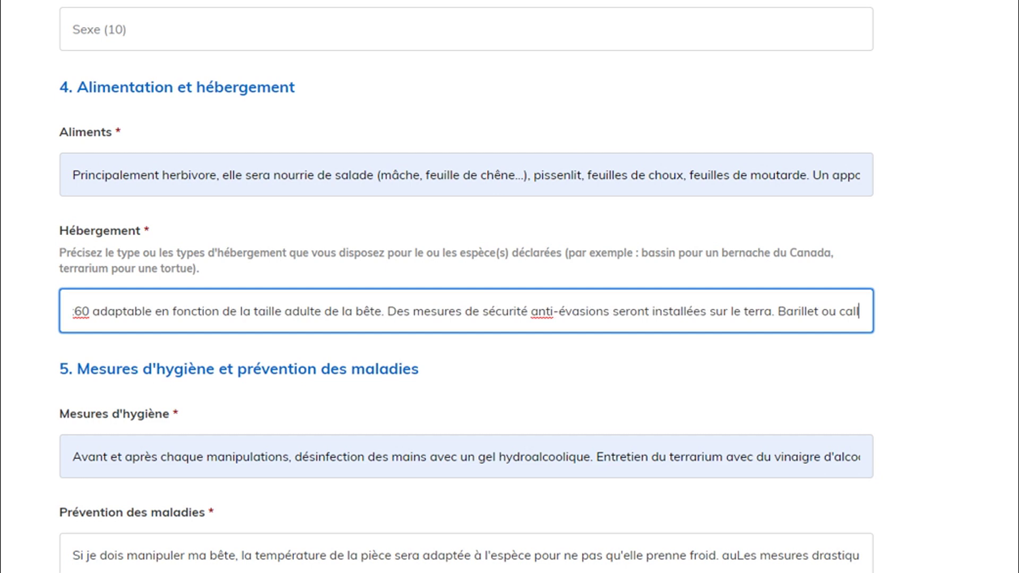
key(BackSpace)
key(BackSpace)
key(BackSpace)
key(BackSpace)
key(BackSpace)
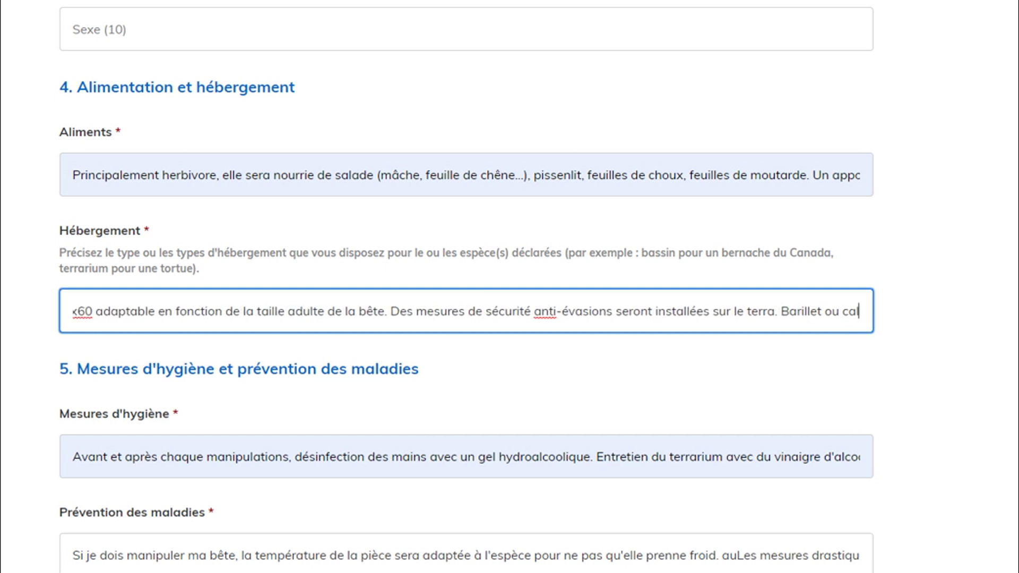
text(es de protection.)
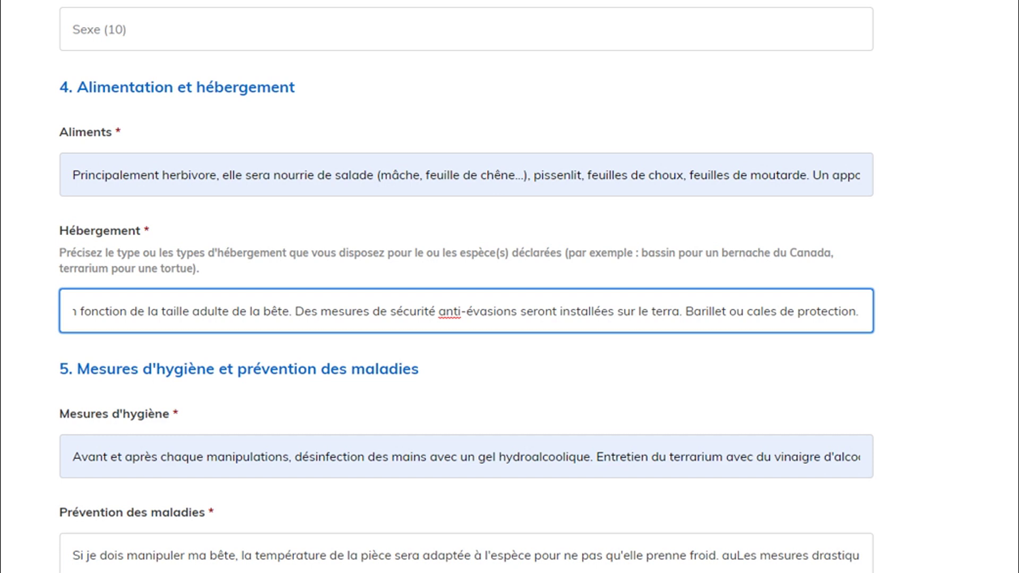
scroll(466, 287, down, 3)
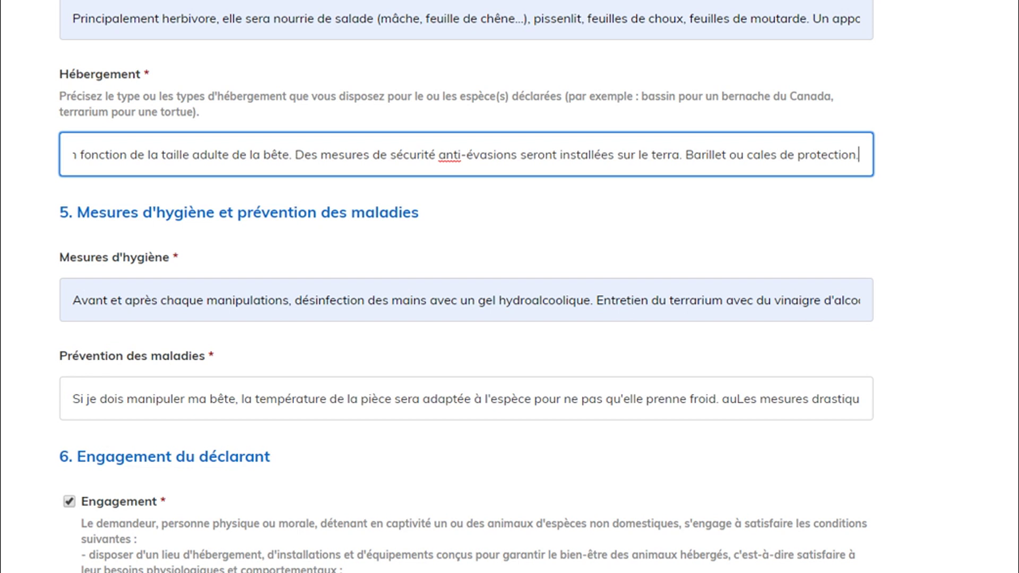
scroll(510, 287, down, 6)
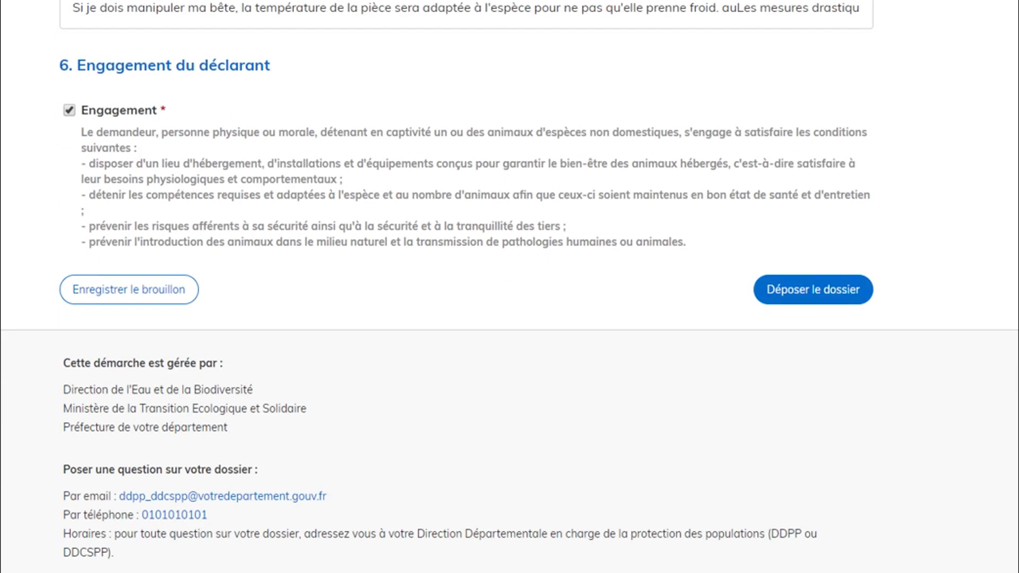
scroll(510, 287, down, 3)
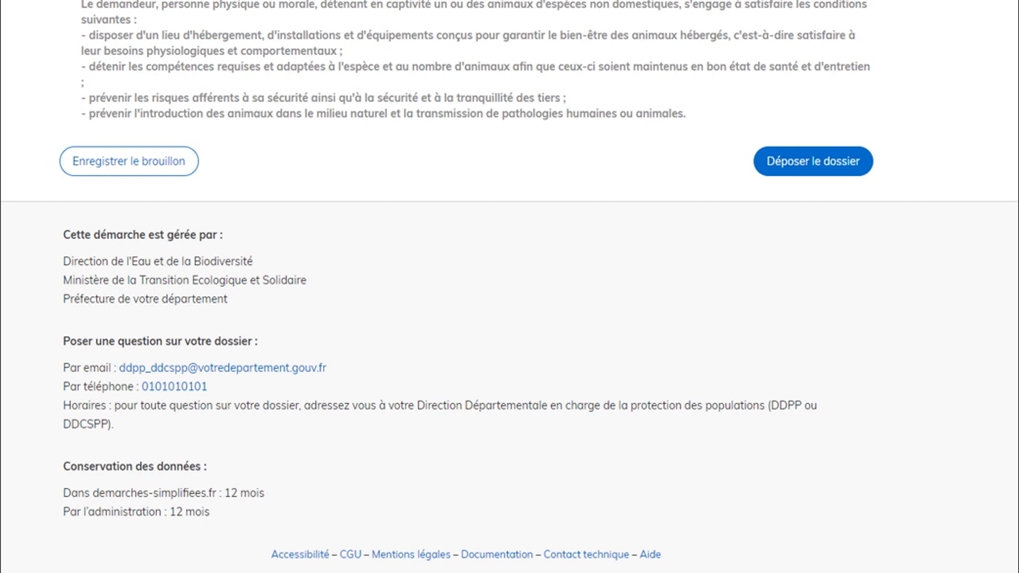
scroll(468, 286, up, 7)
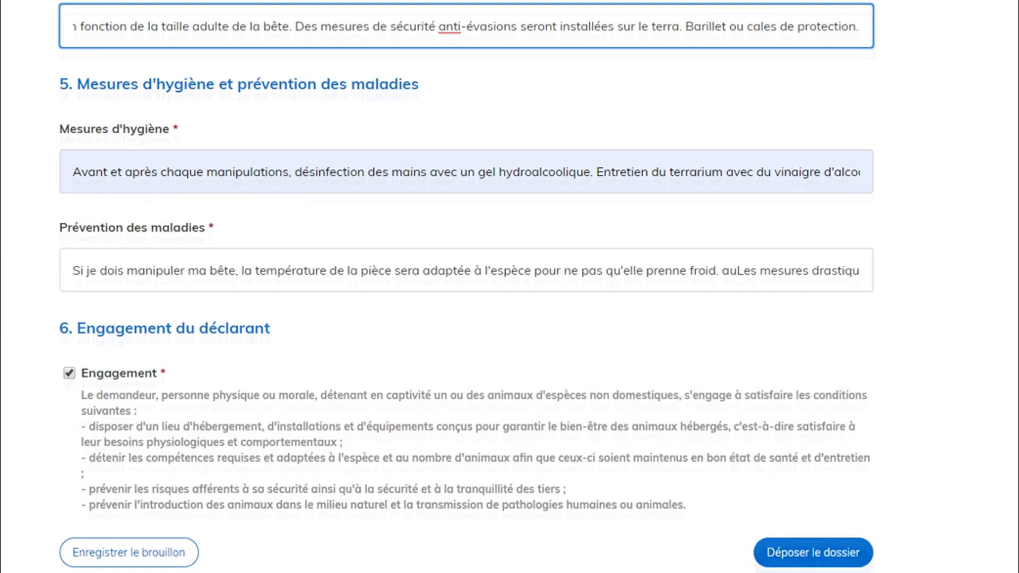
scroll(468, 287, up, 4)
scroll(468, 287, down, 12)
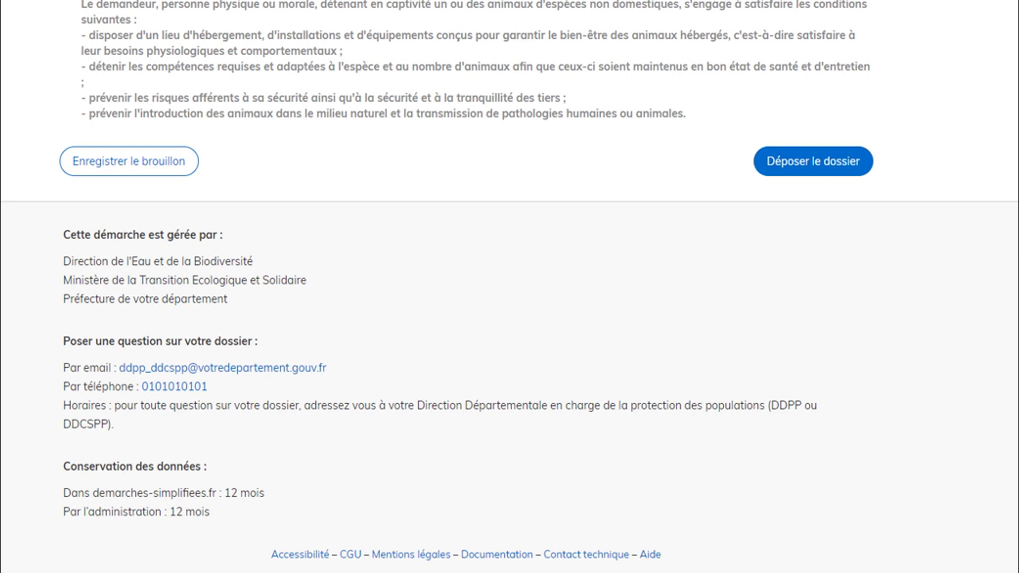
scroll(468, 287, up, 20)
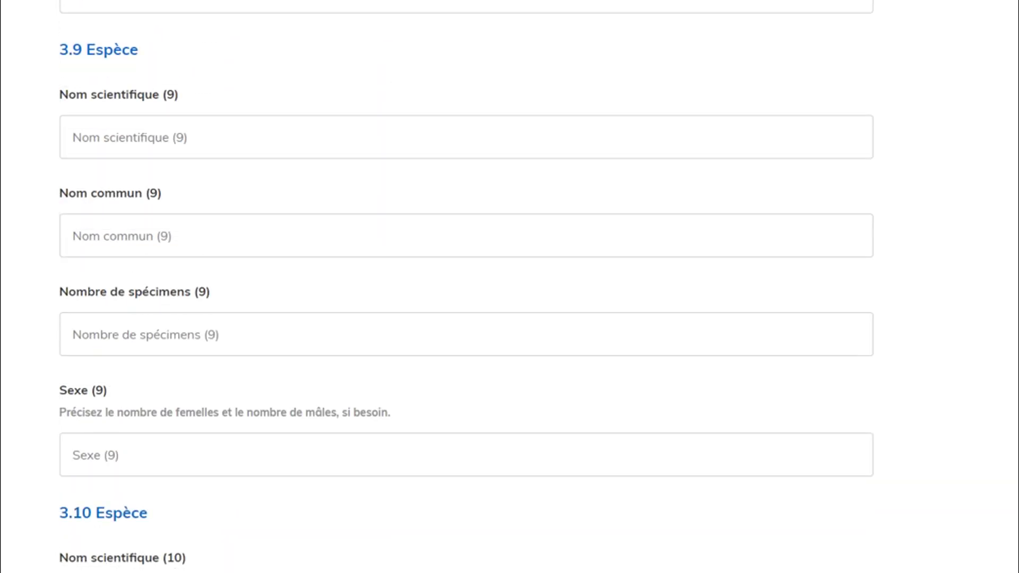
scroll(468, 286, up, 8)
scroll(467, 286, down, 4)
scroll(468, 287, up, 6)
scroll(467, 287, down, 10)
scroll(468, 287, down, 10)
scroll(467, 287, down, 15)
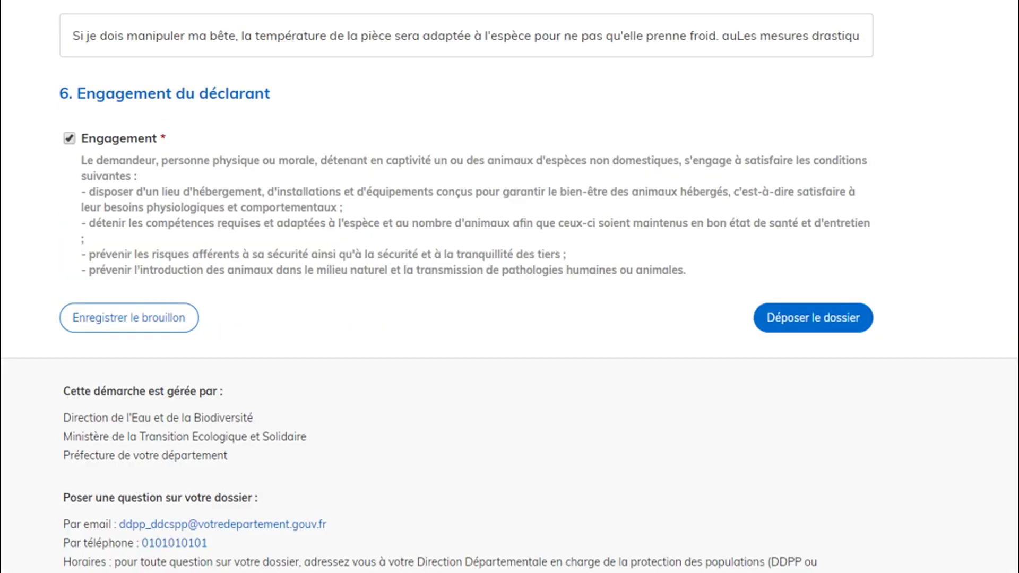